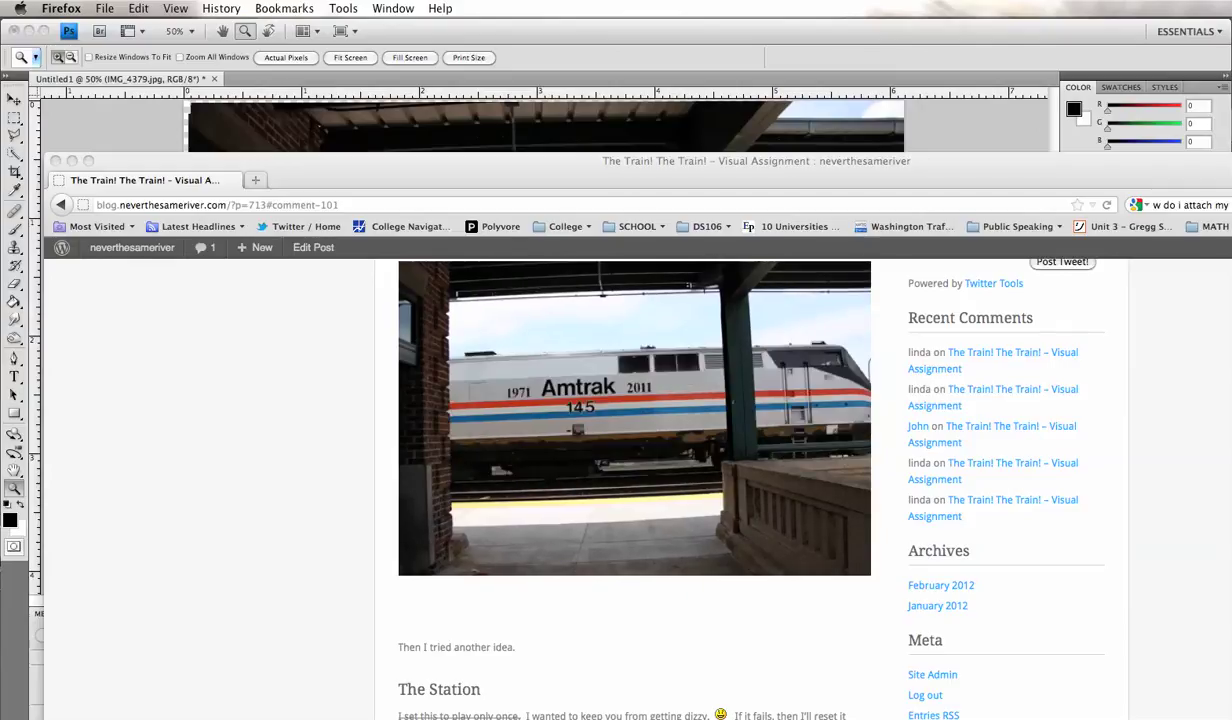
Bring the Photoshop document with the 14 train photo layers in front of Firefox.
click(994, 128)
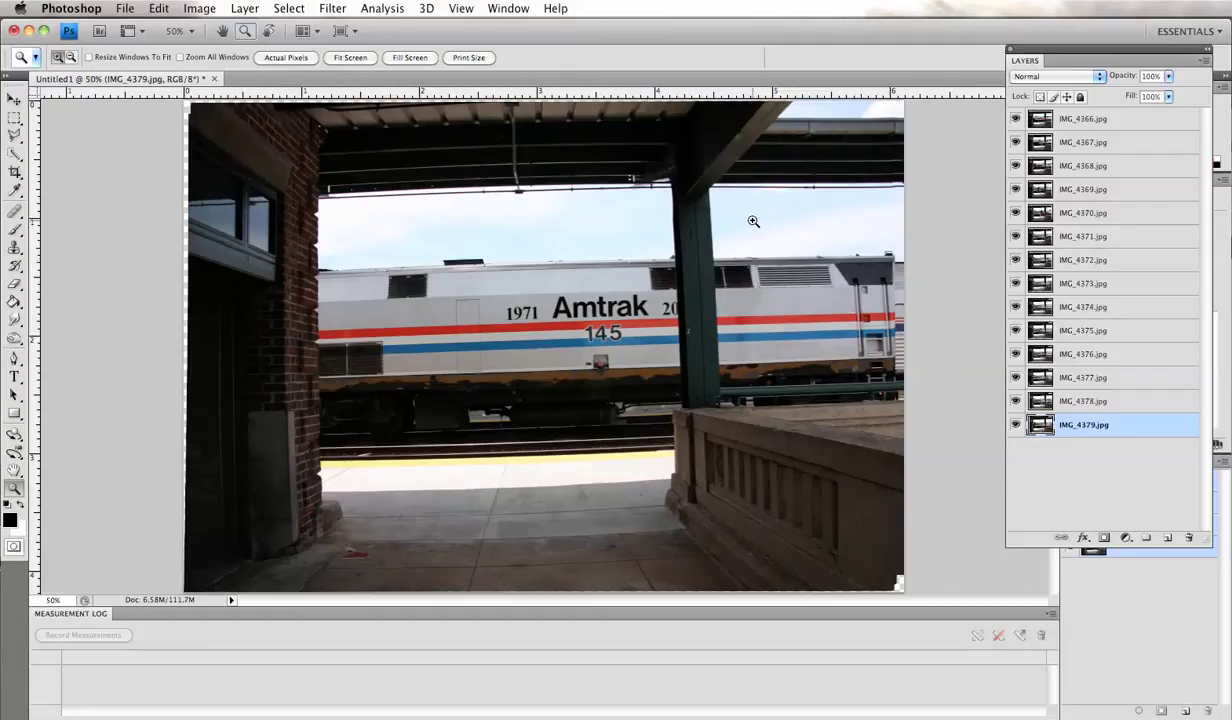
Select layers IMG_4366 through IMG_4379 and group them into Group 1.
drag(1091, 118, 1087, 428)
shift+click(1087, 426)
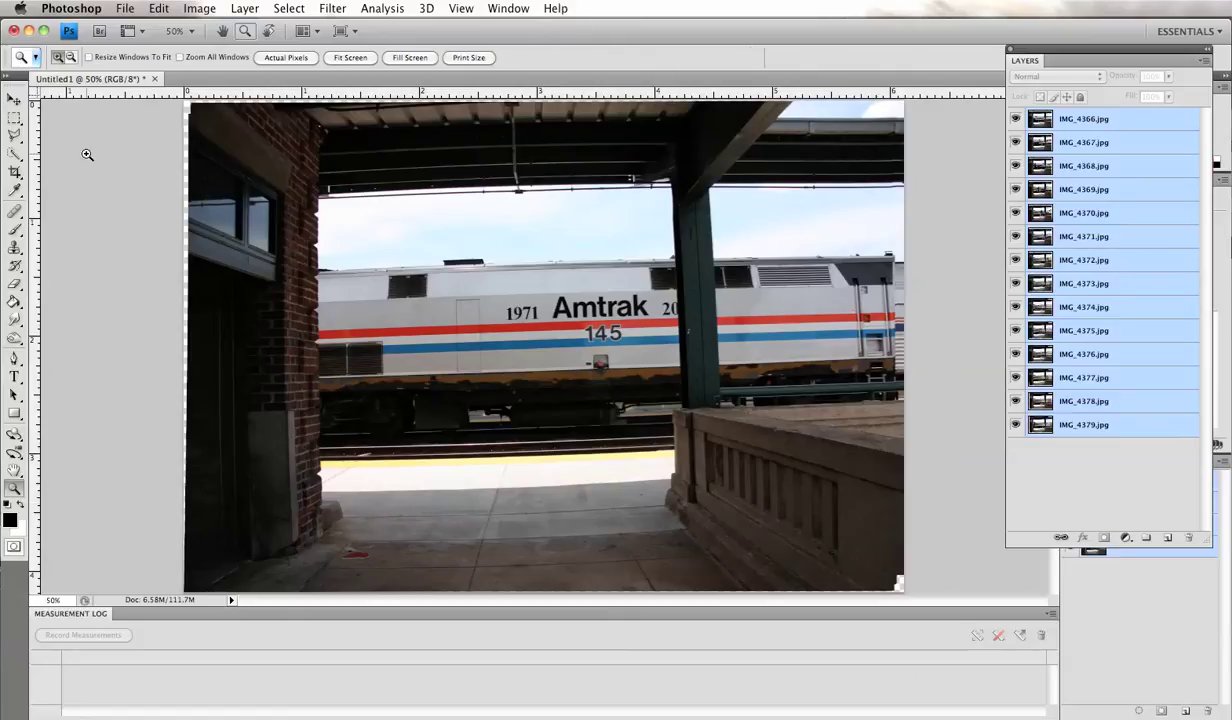
click(241, 9)
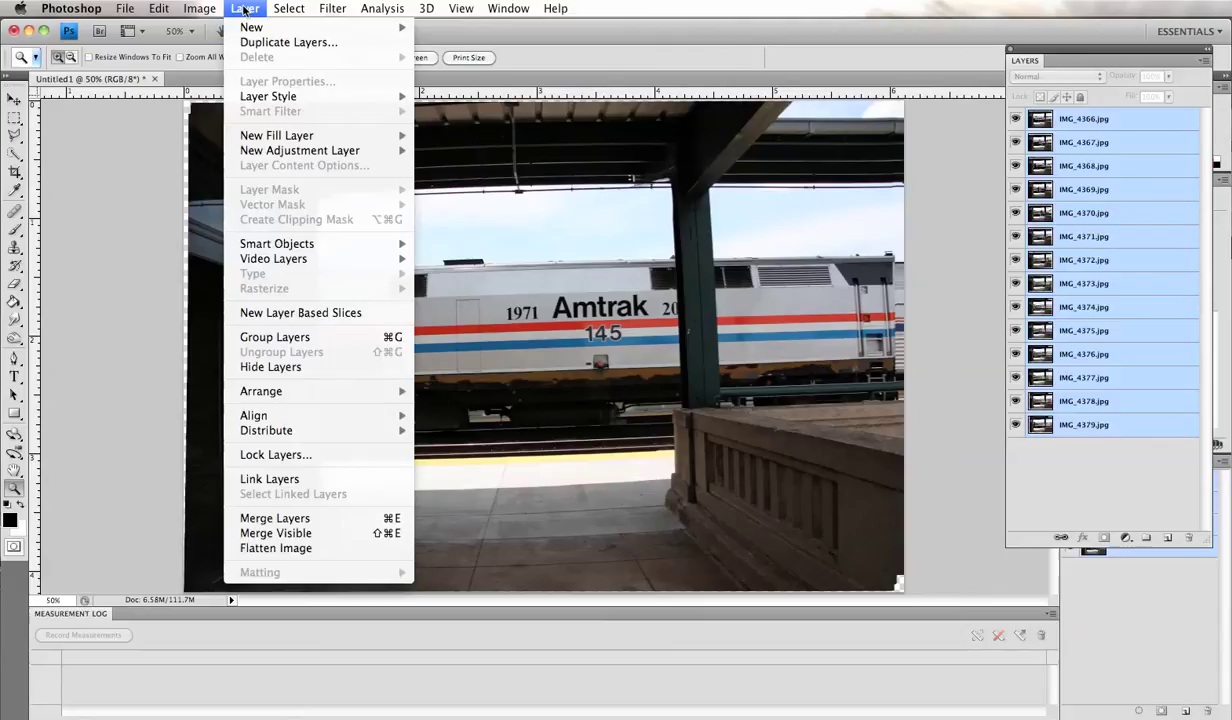
click(303, 342)
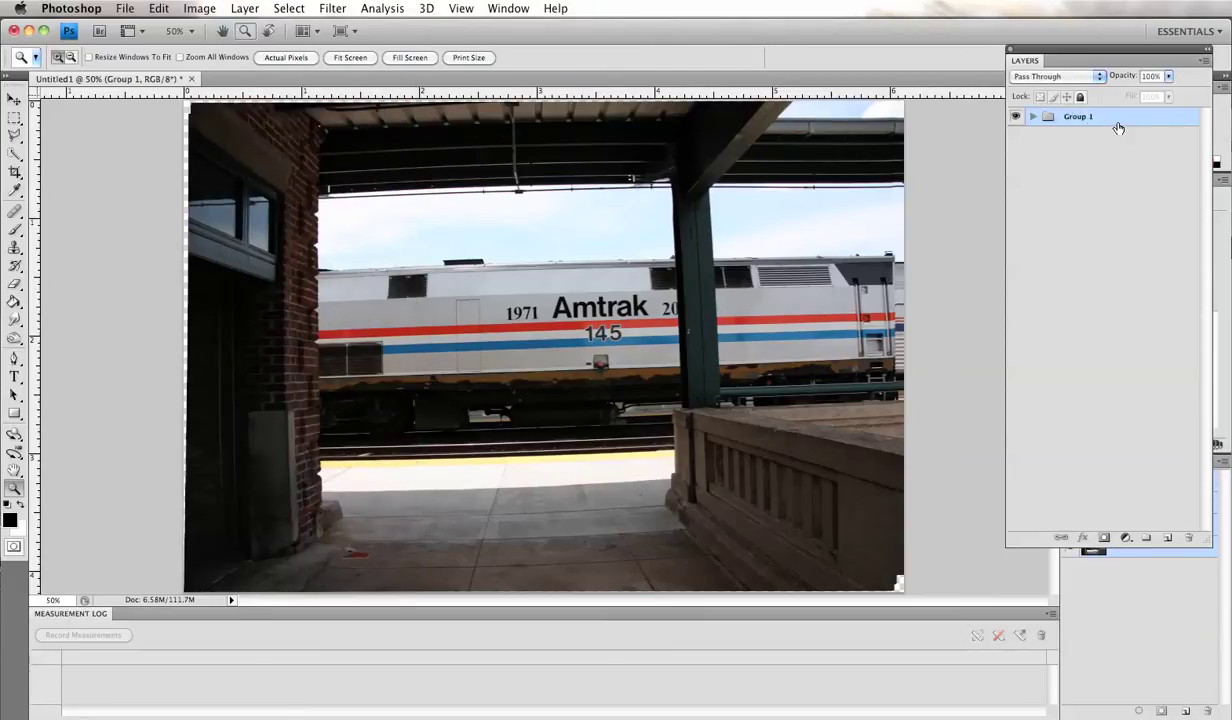
Crop the canvas to a 6 × 4 inch area over the train photo.
click(15, 173)
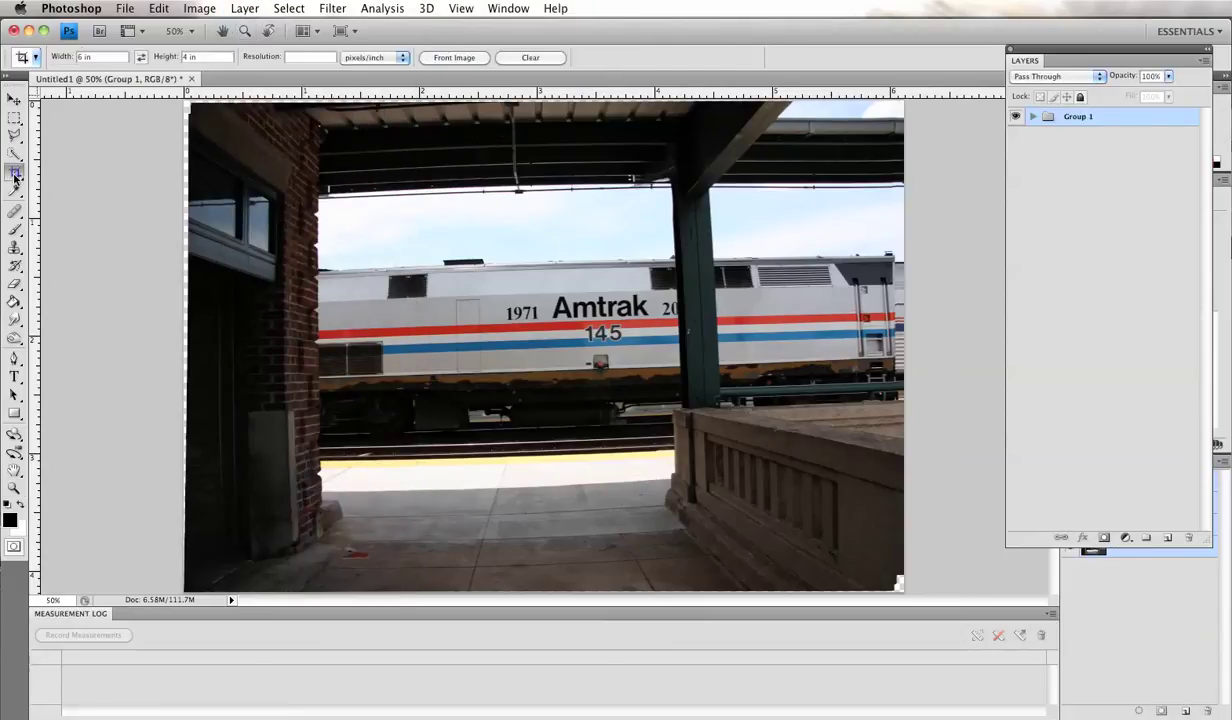
drag(235, 138, 911, 565)
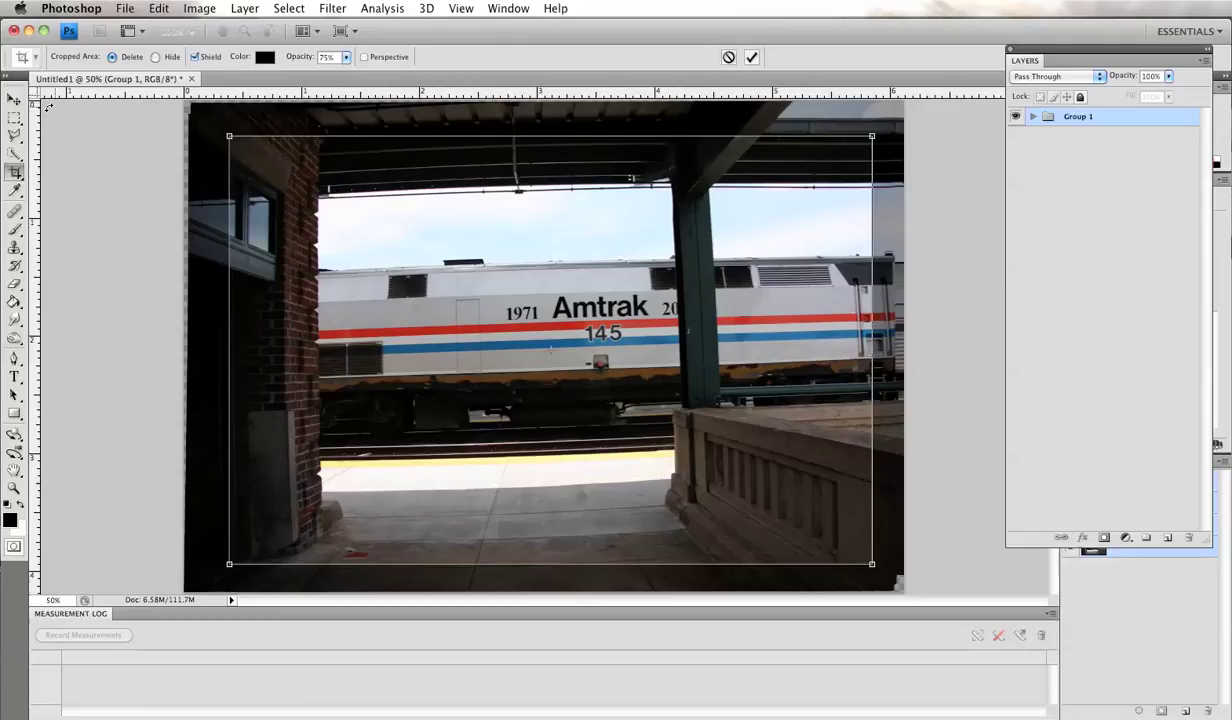
click(14, 99)
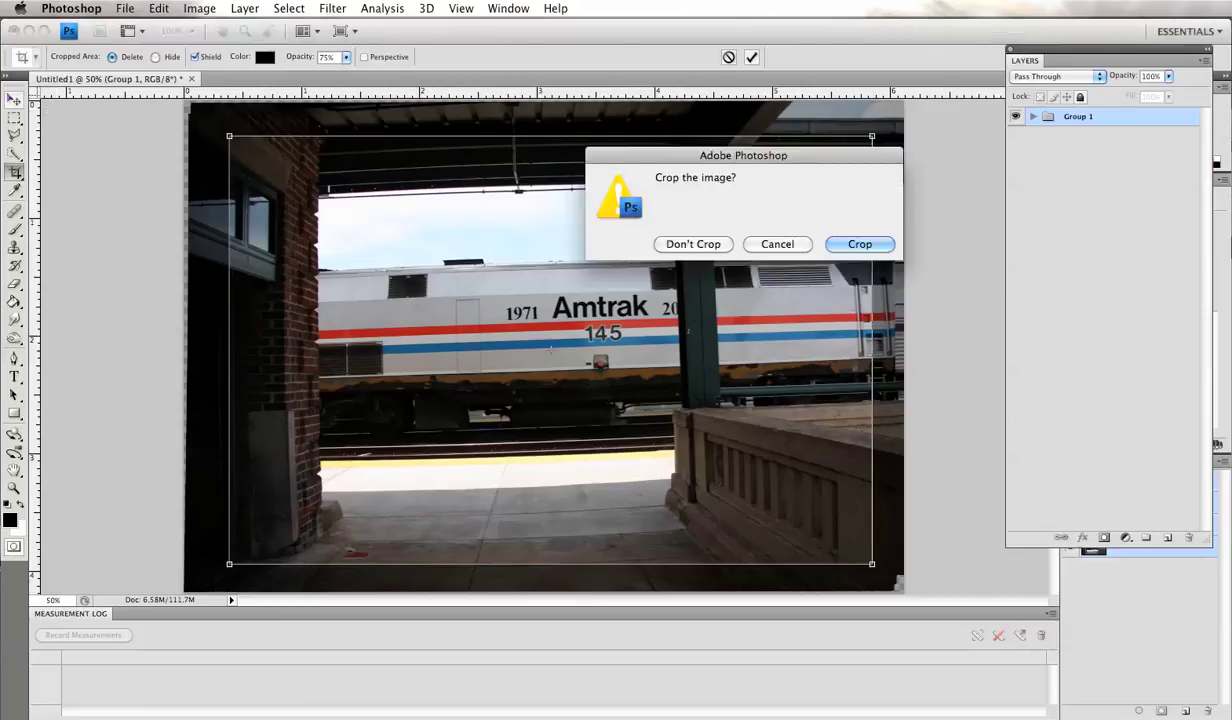
click(858, 244)
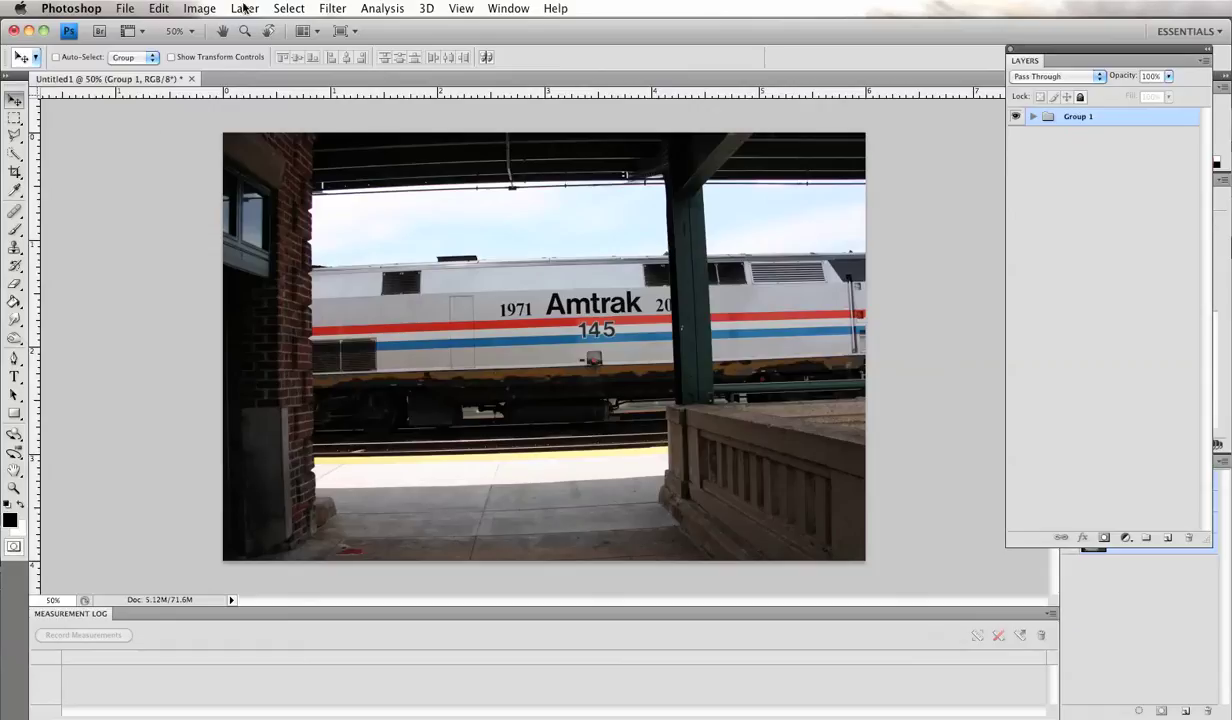
Set resolution to 300 ppi without resampling, then width to 600 pixels for 600 × 400.
click(199, 9)
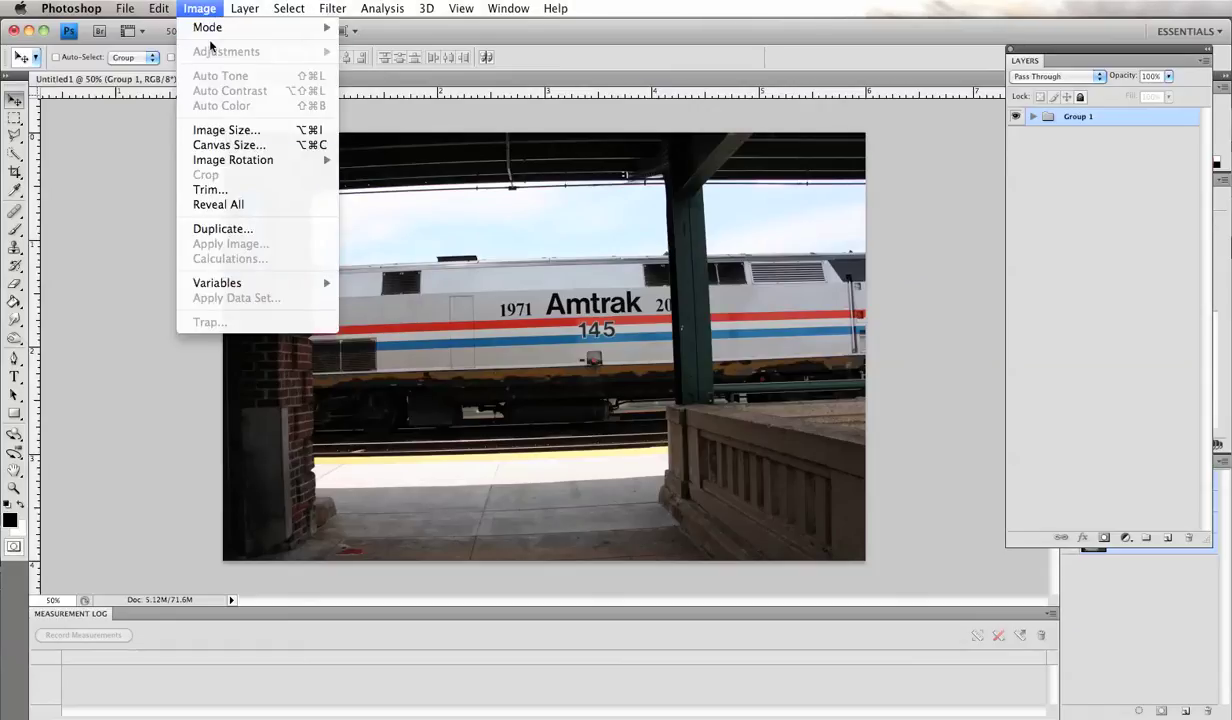
click(207, 130)
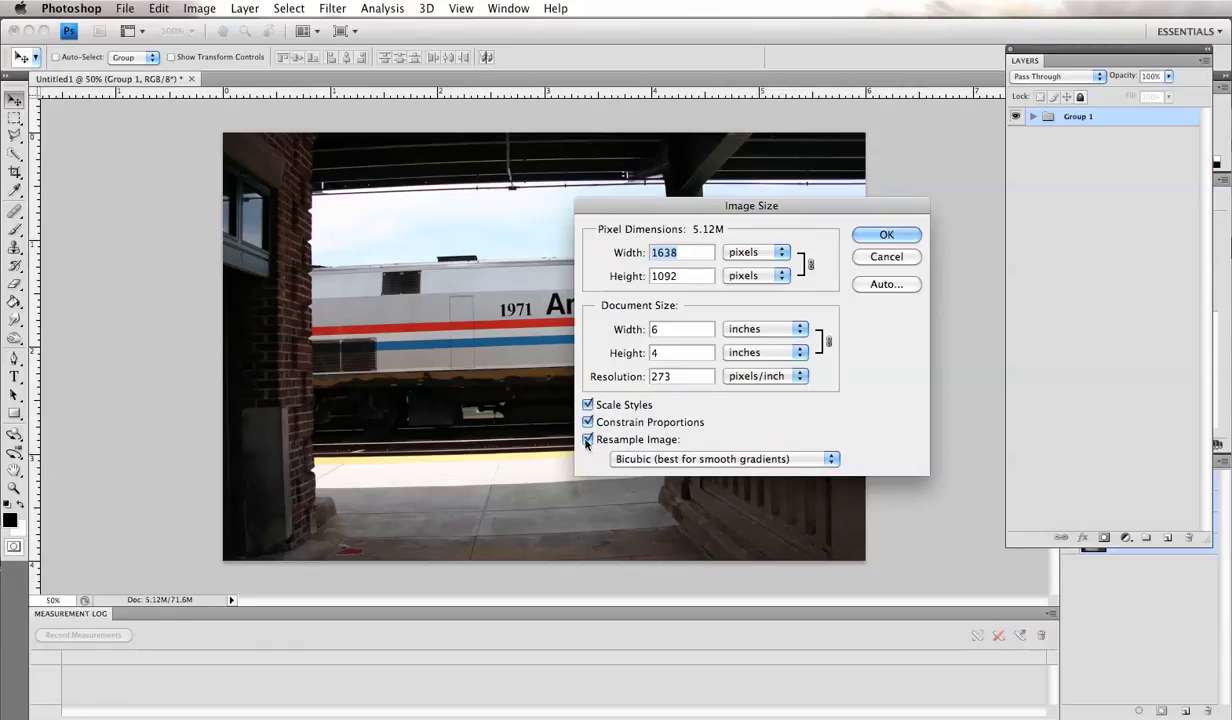
click(587, 440)
click(676, 377)
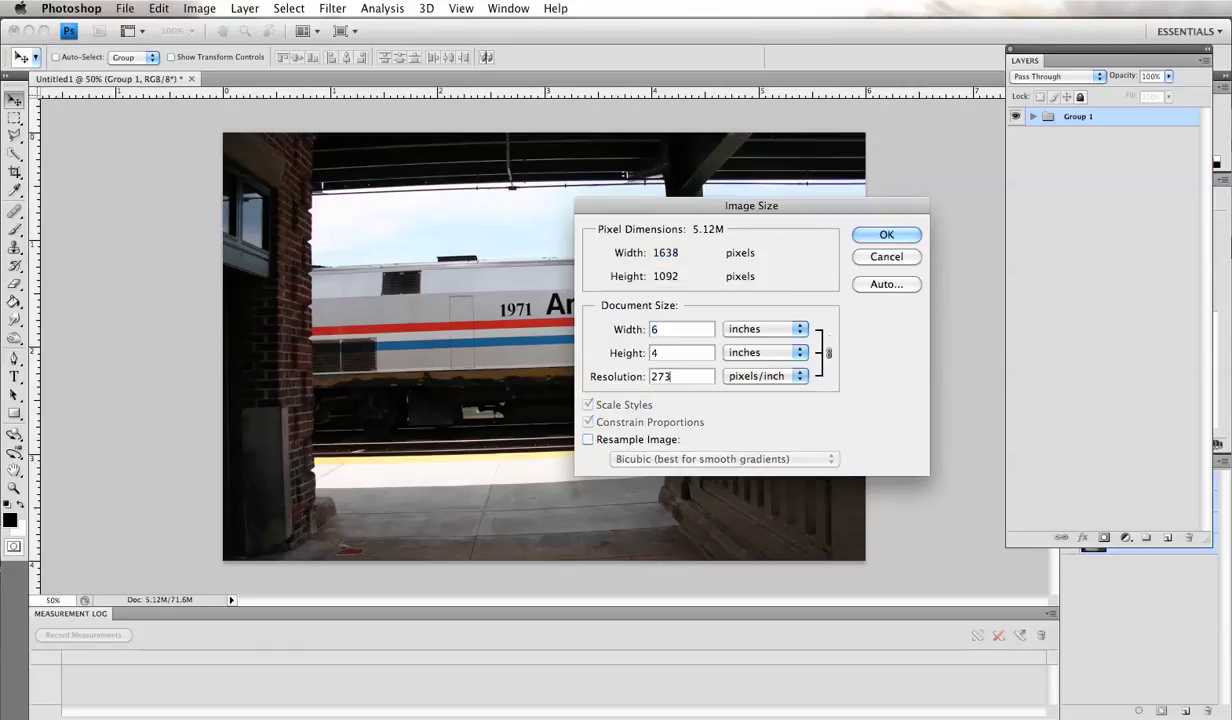
double_click(662, 376)
text(300)
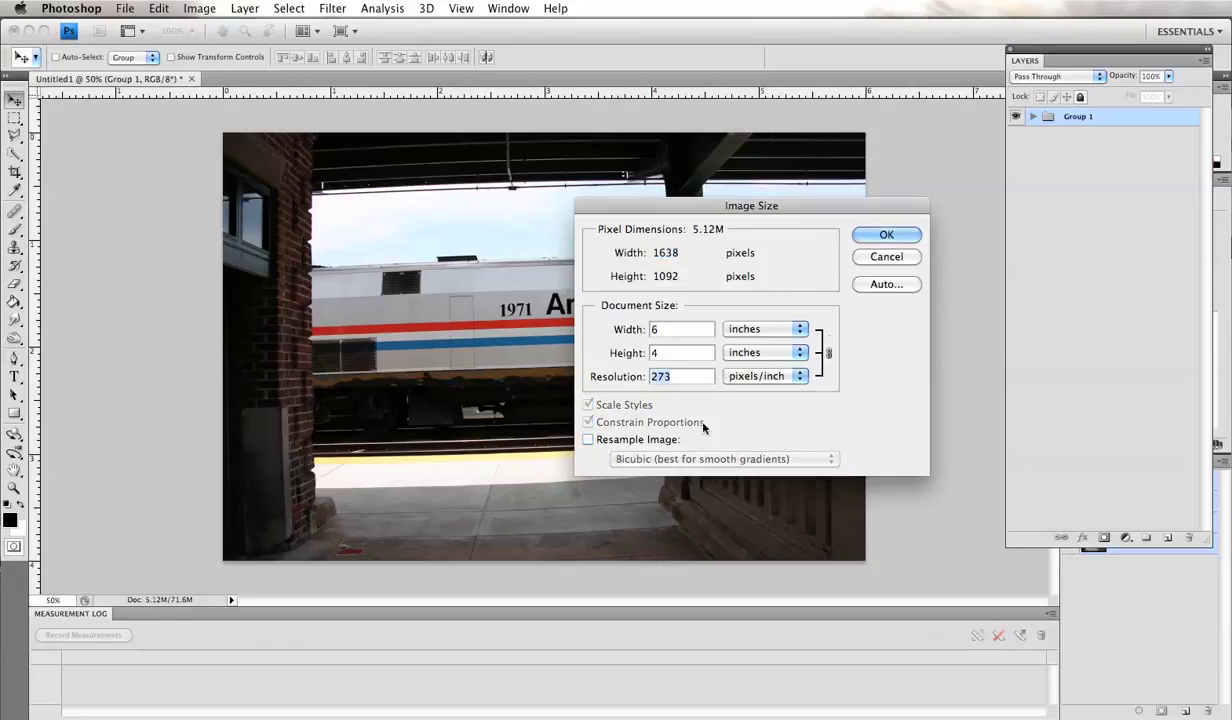
click(587, 441)
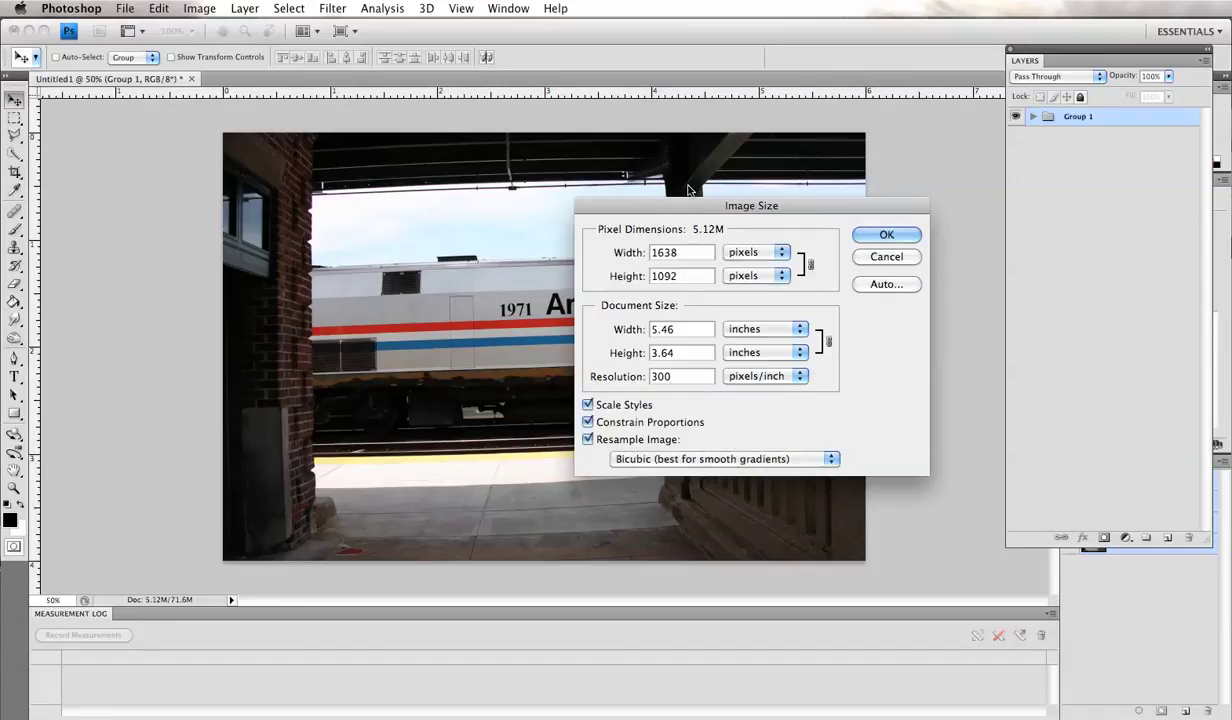
double_click(664, 252)
text(600)
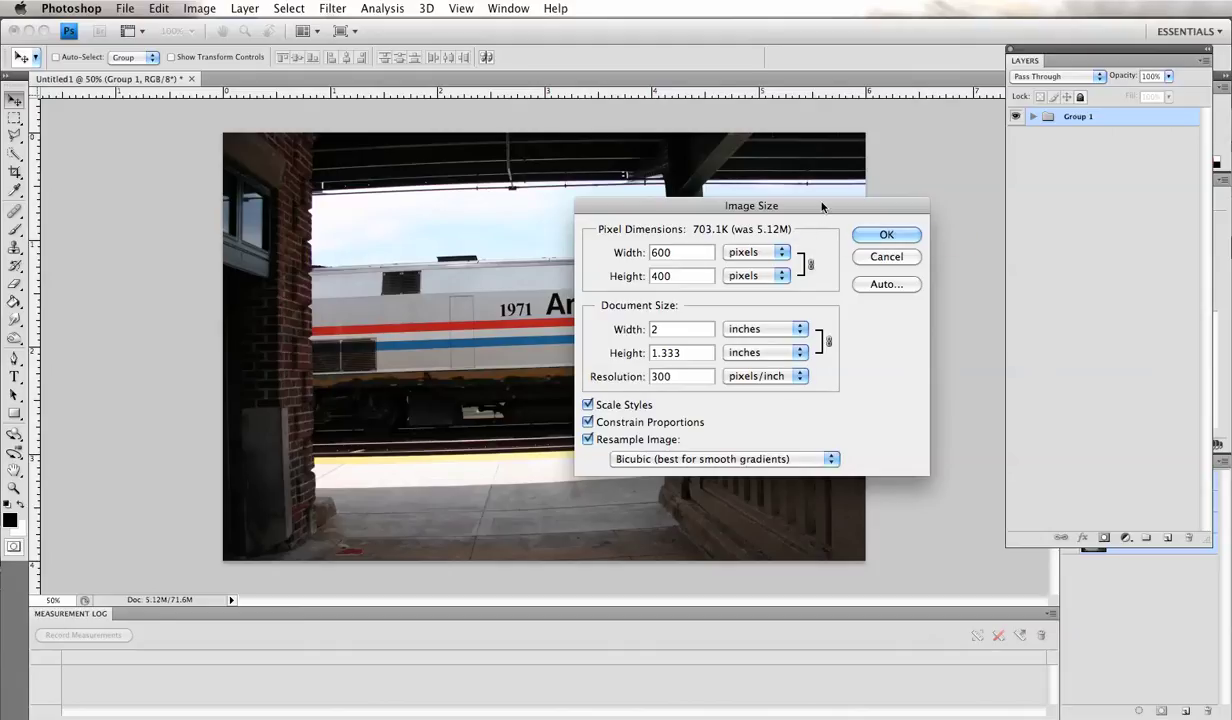
click(889, 235)
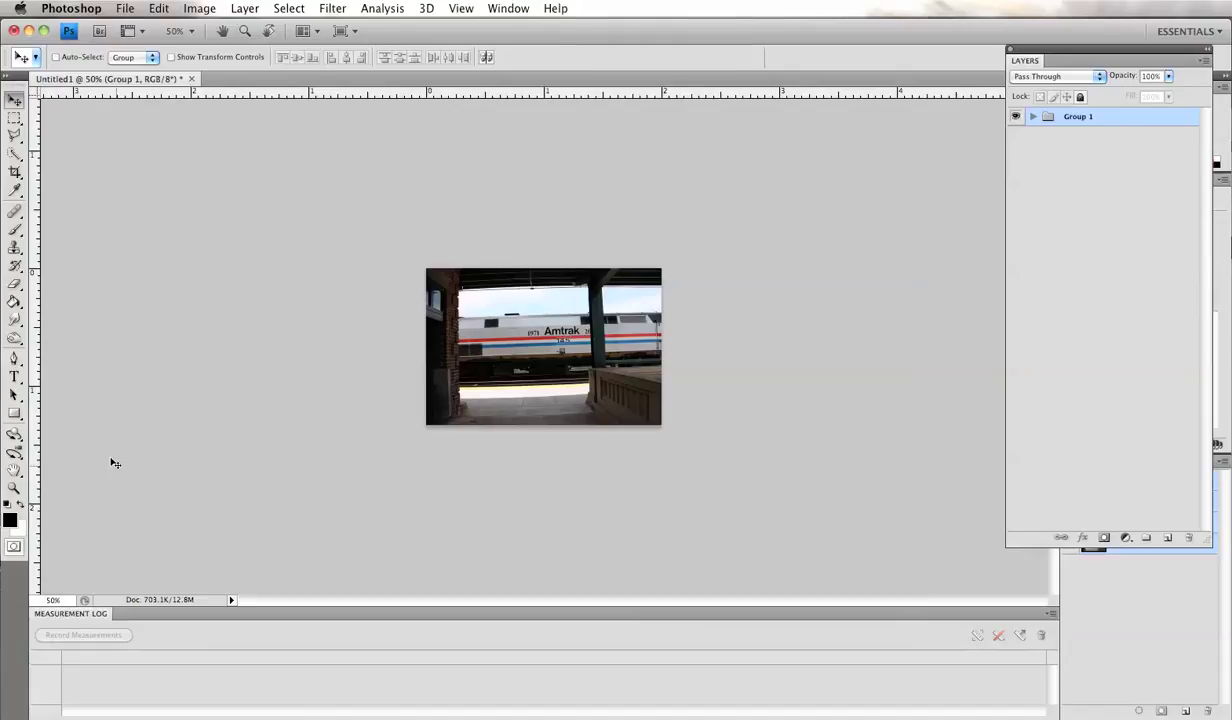
Zoom in on the train and ungroup Group 1 into fourteen separate IMG layers.
click(14, 487)
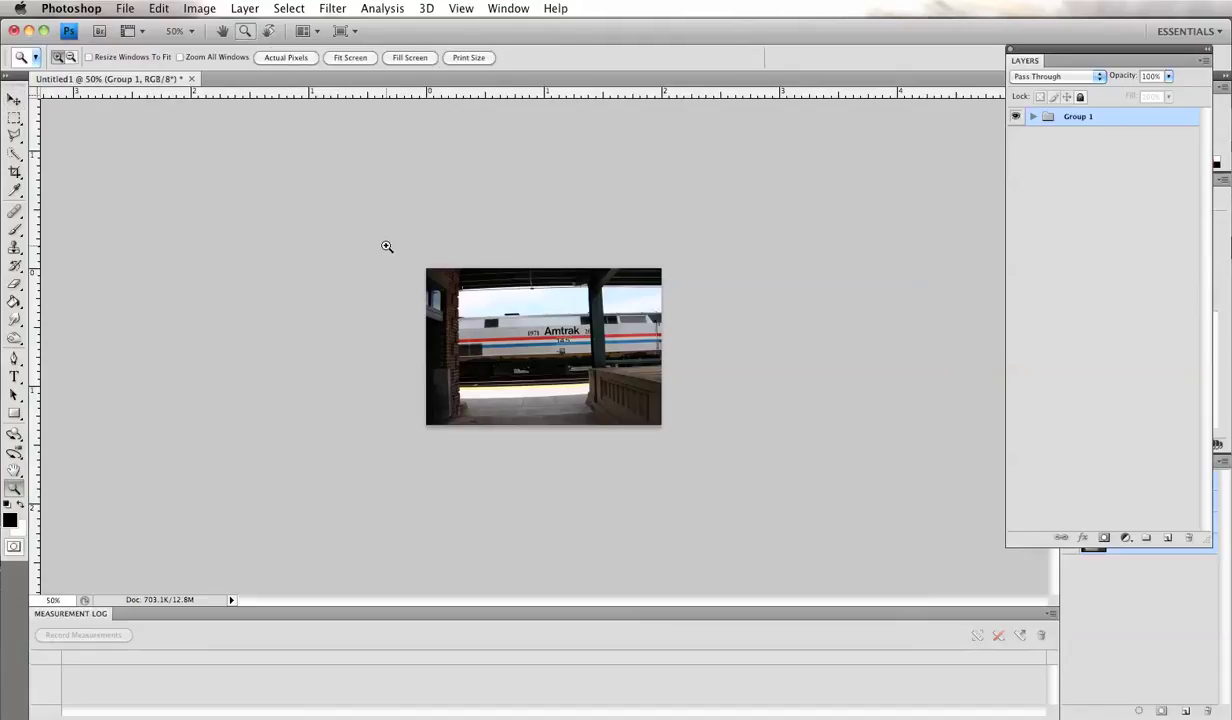
drag(378, 236, 728, 466)
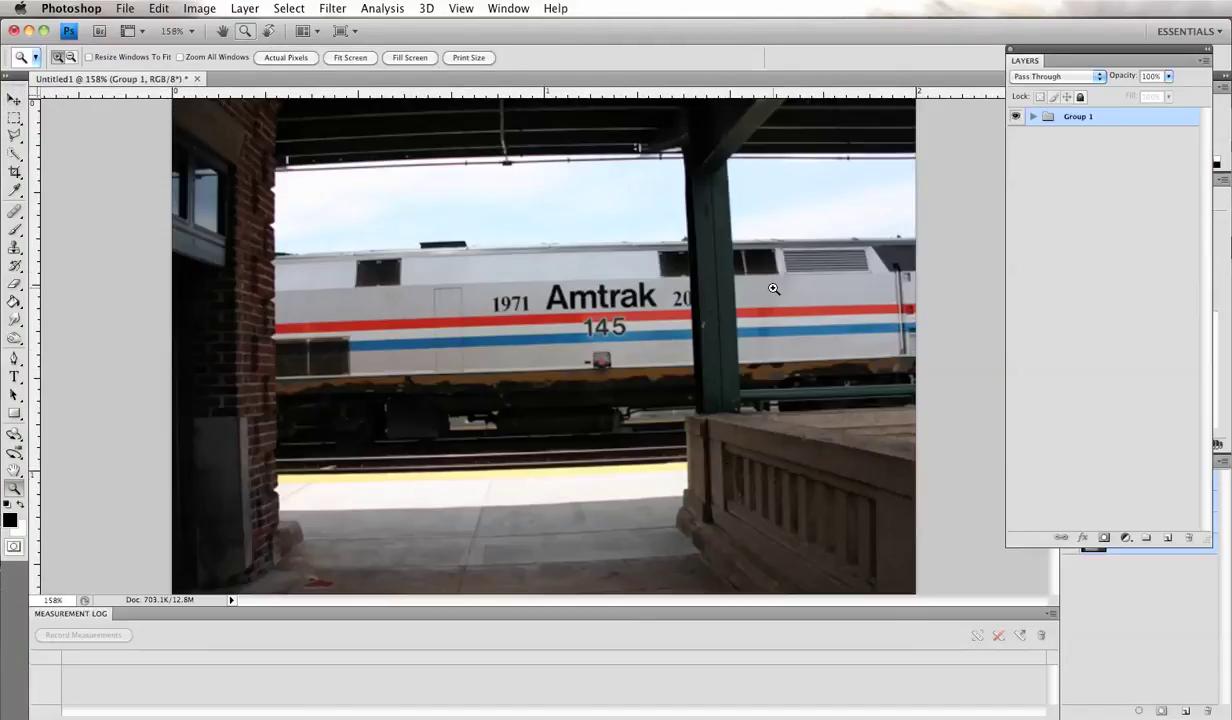
click(244, 8)
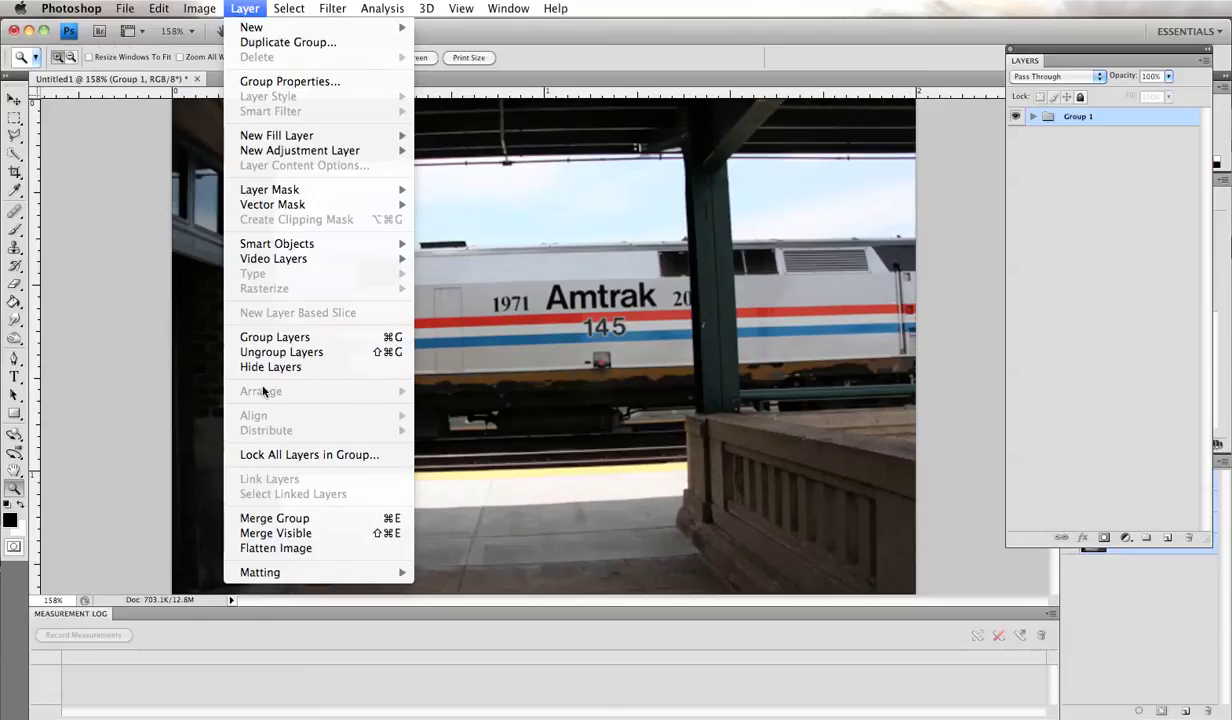
click(266, 353)
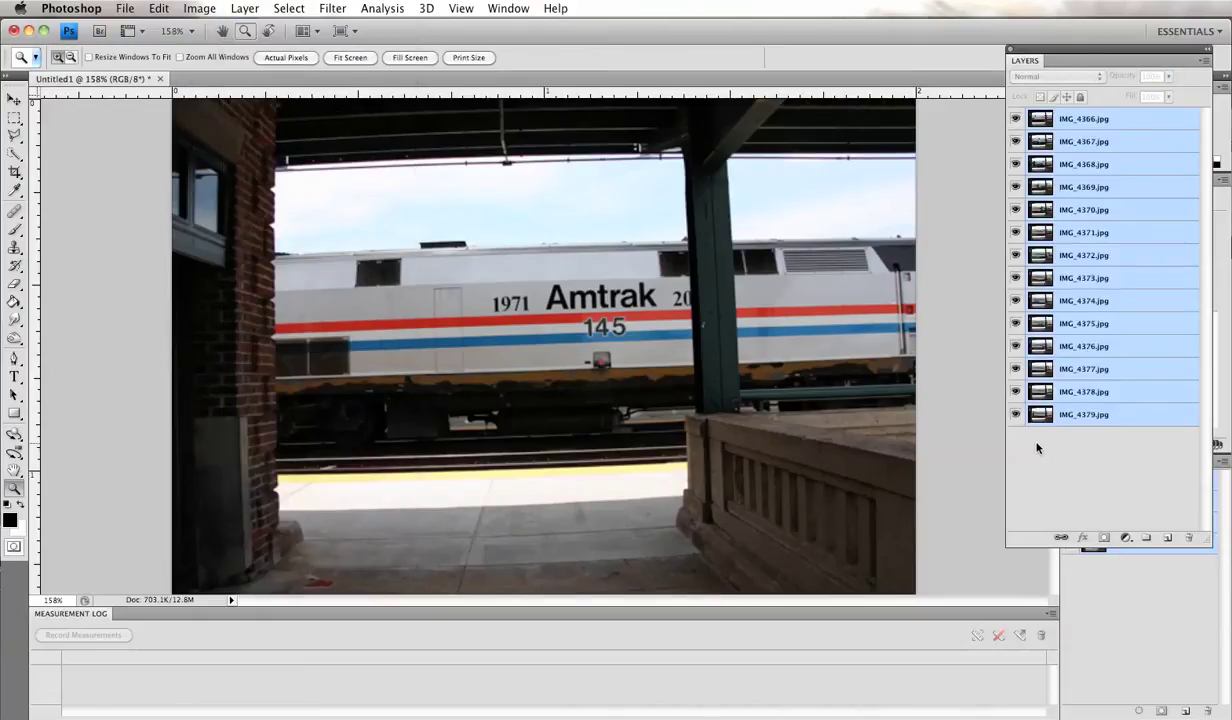
click(507, 10)
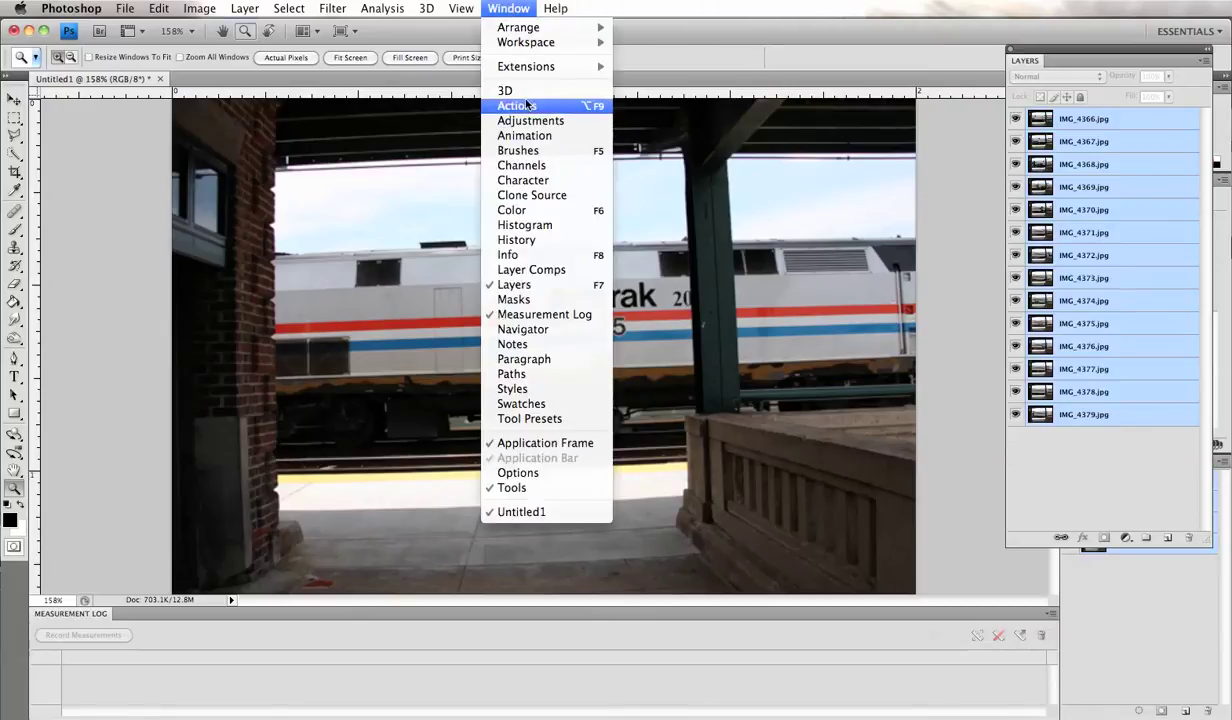
Show the Animation panel, switching to timeline view and back to frame view.
click(535, 137)
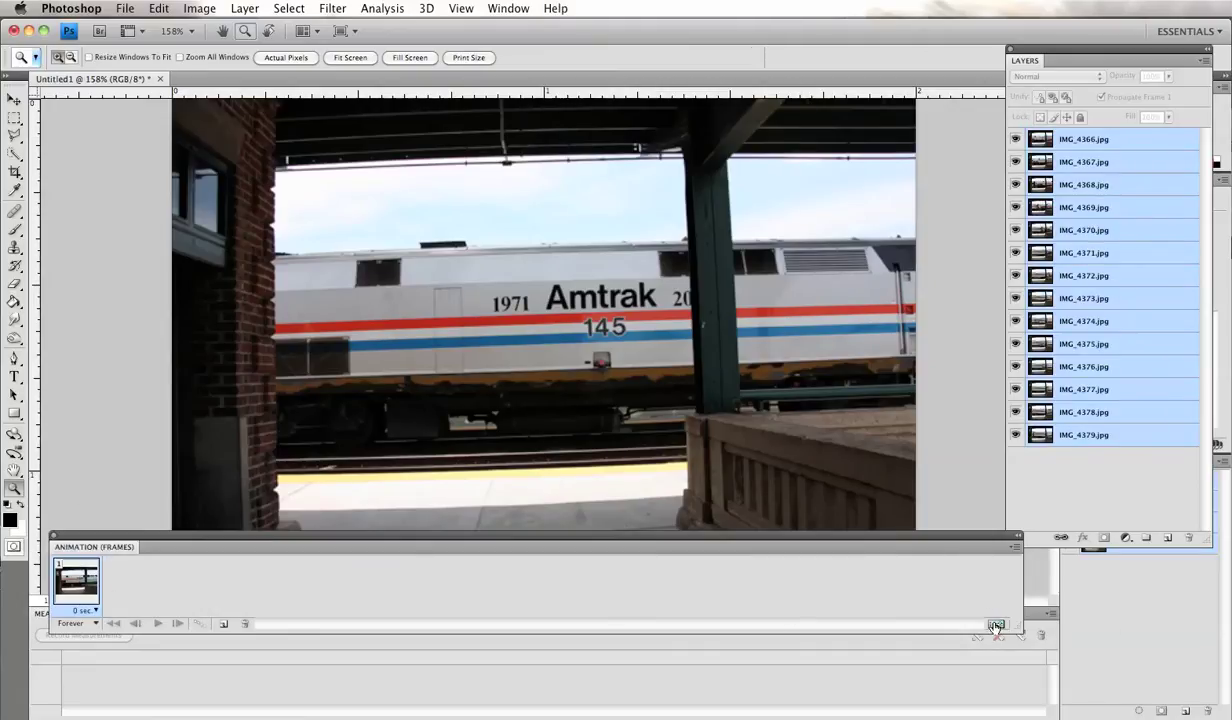
click(996, 624)
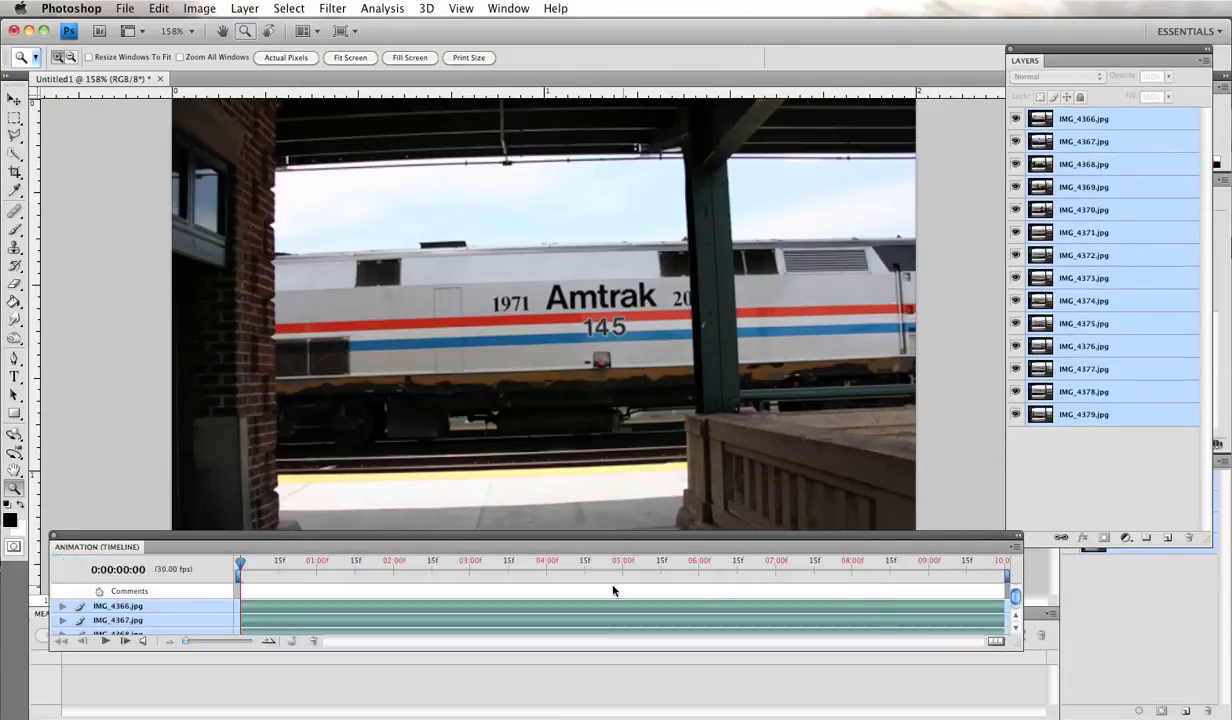
click(997, 642)
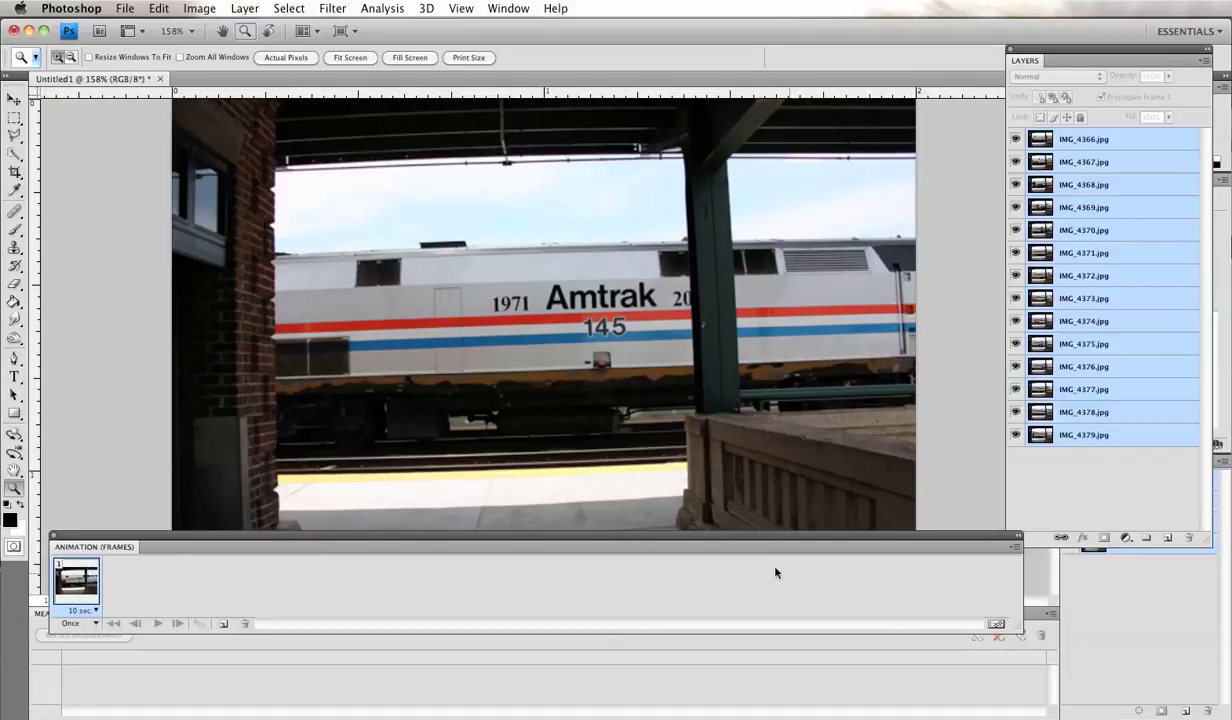
click(1017, 550)
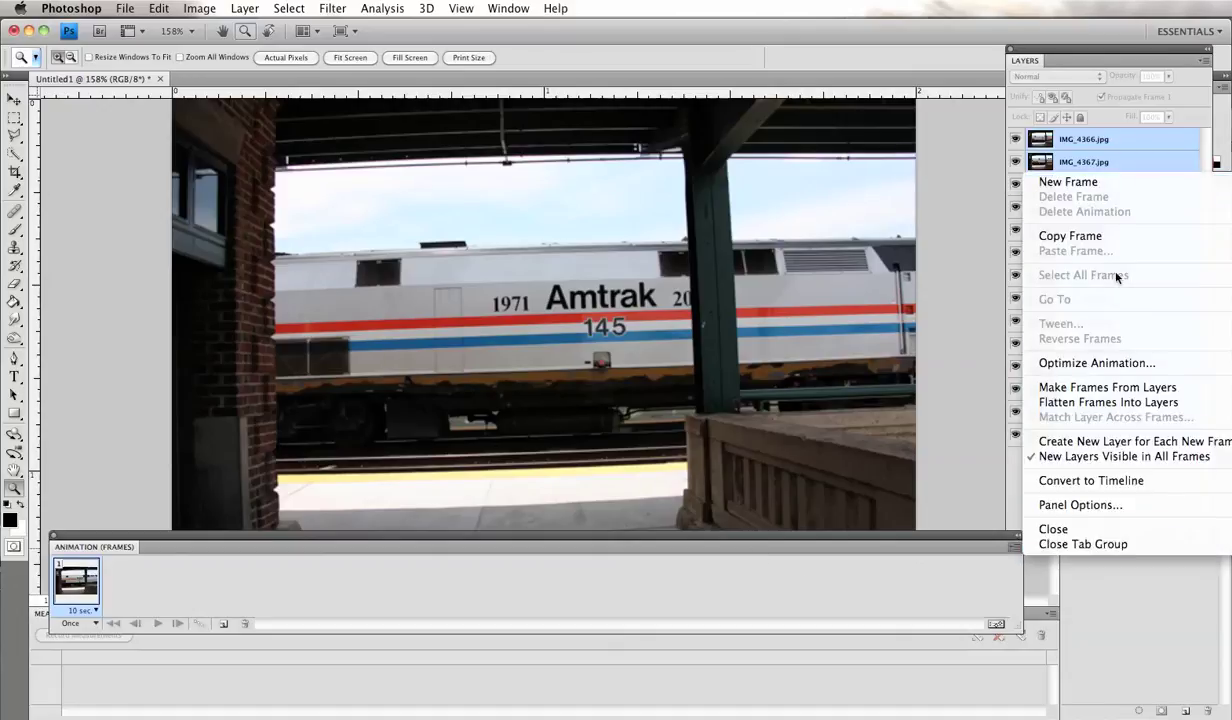
Make frames from the 14 layers and set every frame's delay to 0.1 seconds.
click(1115, 387)
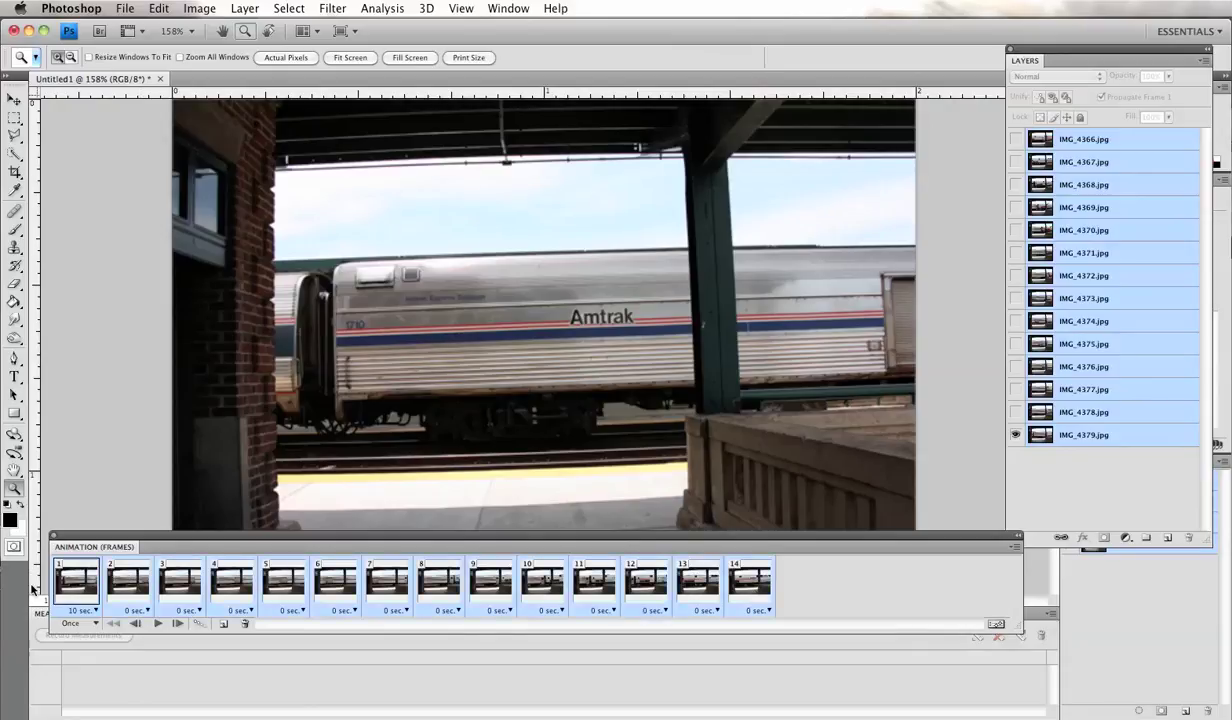
click(96, 612)
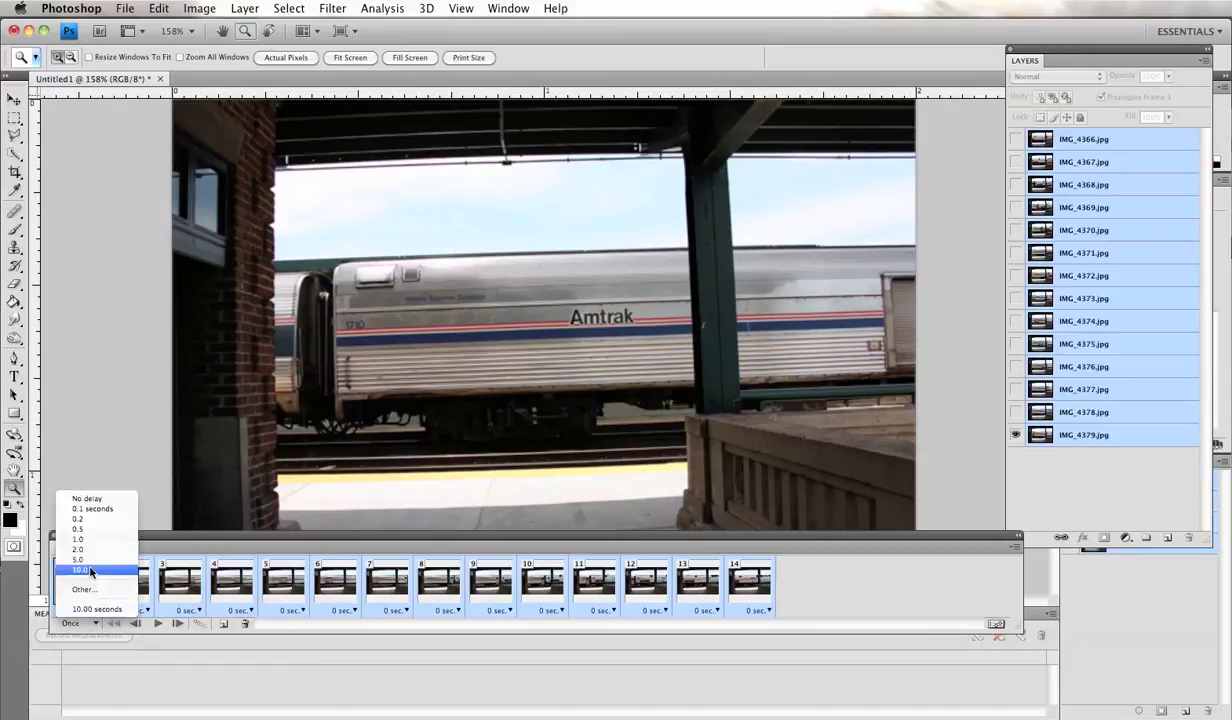
click(95, 510)
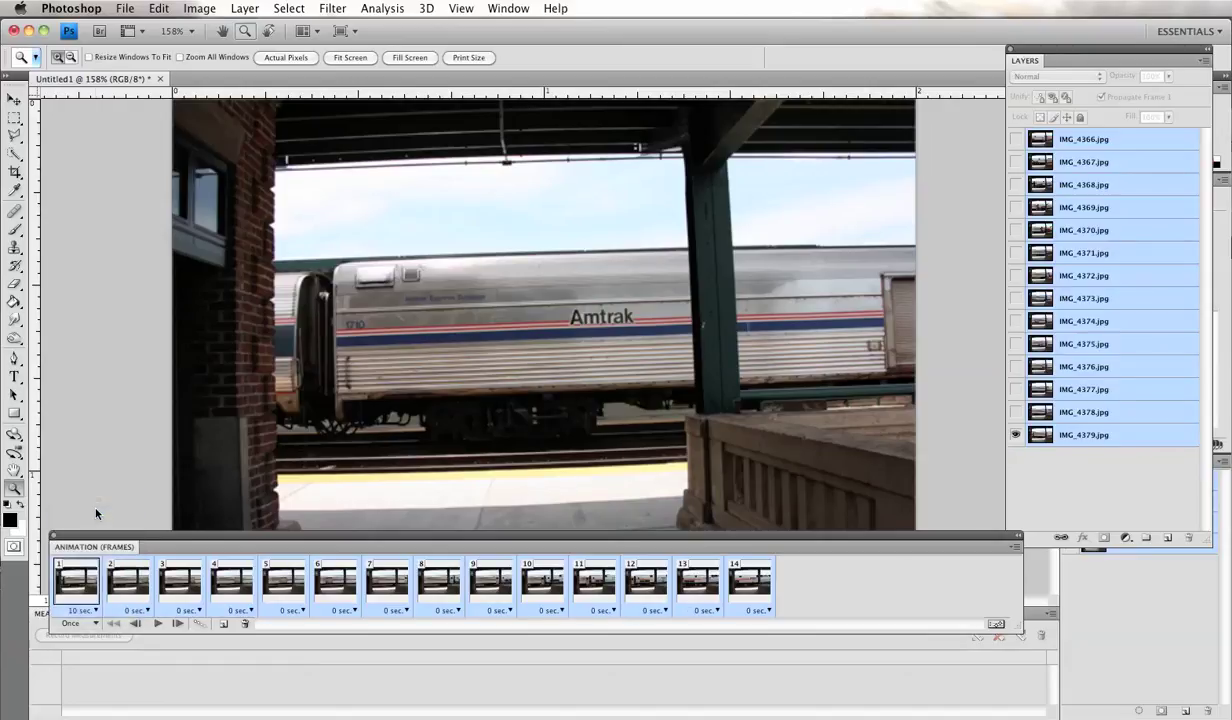
Set looping to Forever and play the animation to preview the passing train.
click(96, 624)
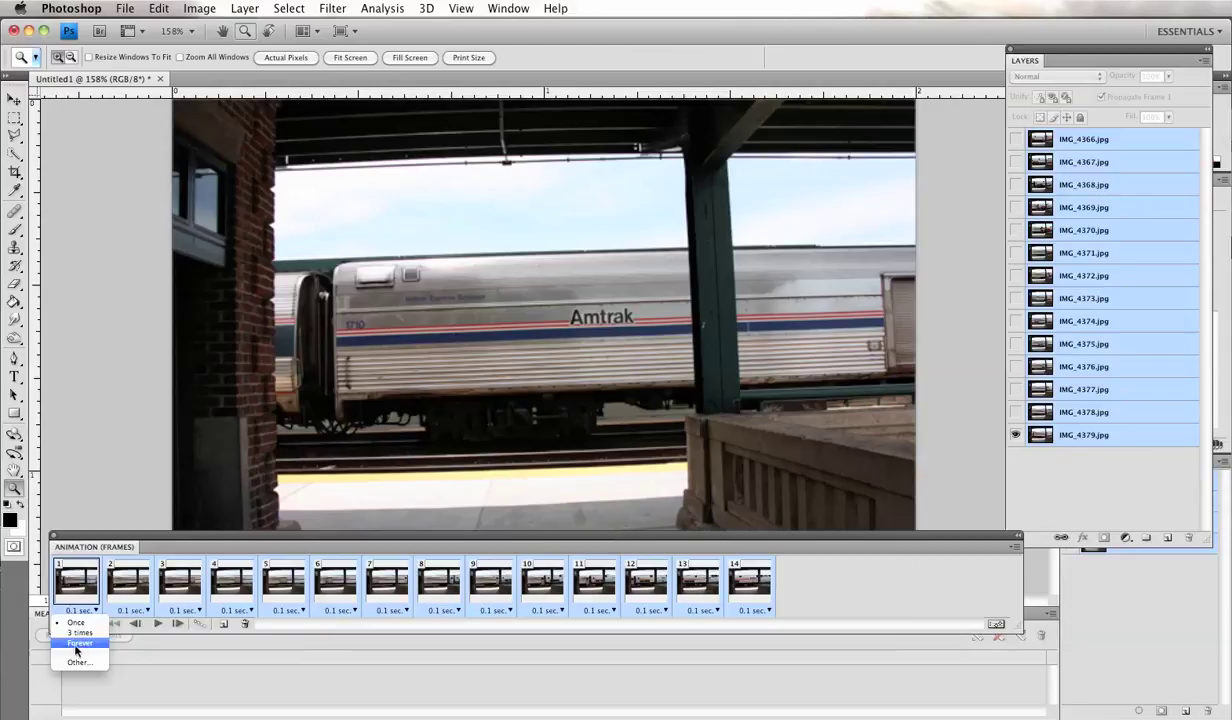
click(78, 645)
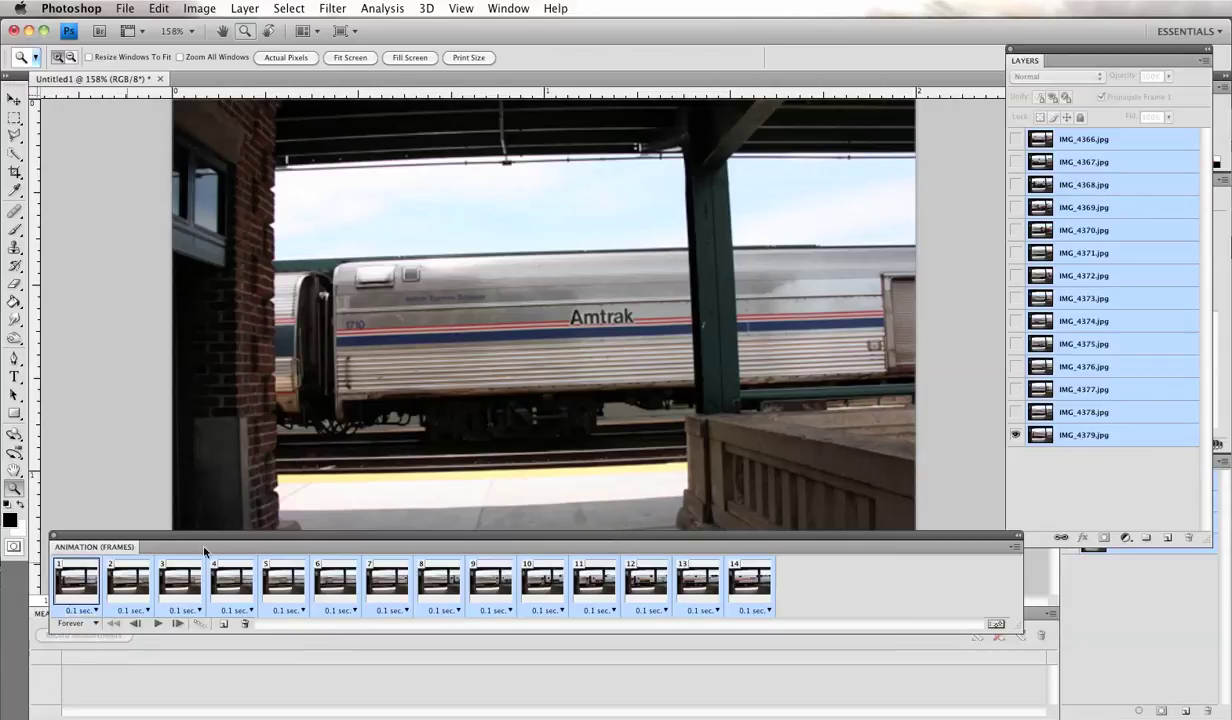
click(158, 624)
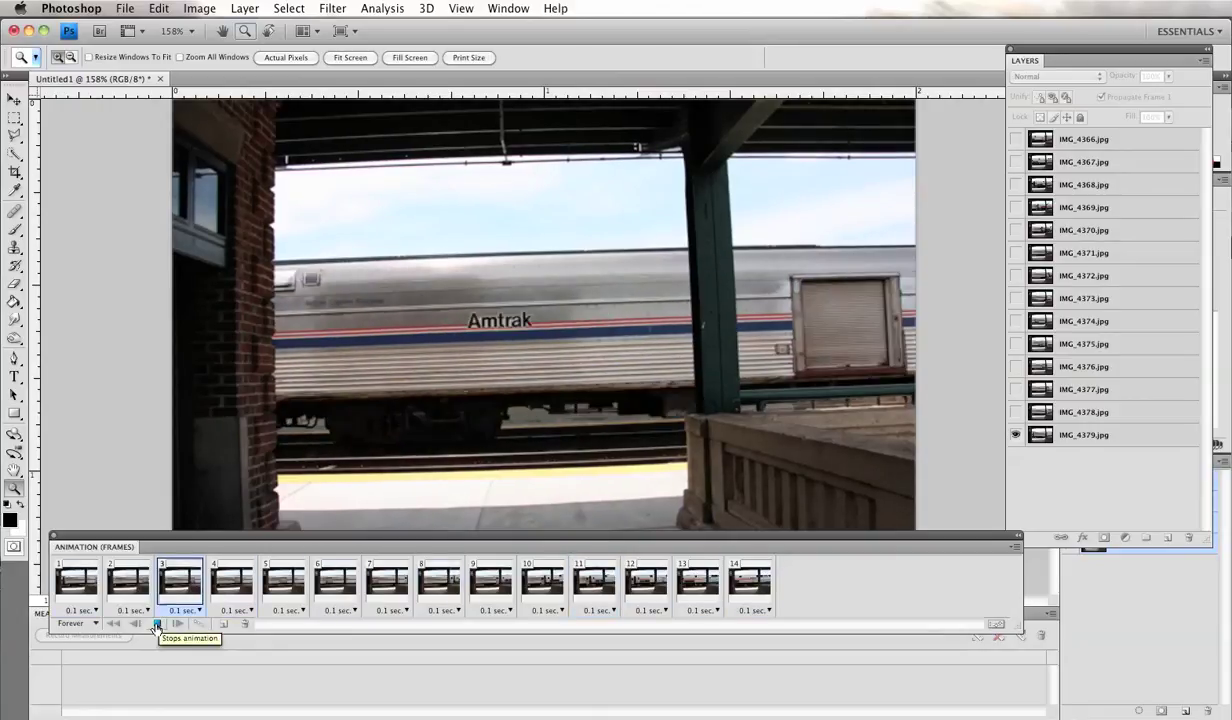
Stop playback, reverse all 14 frames, then play from frame 1 to check.
click(157, 624)
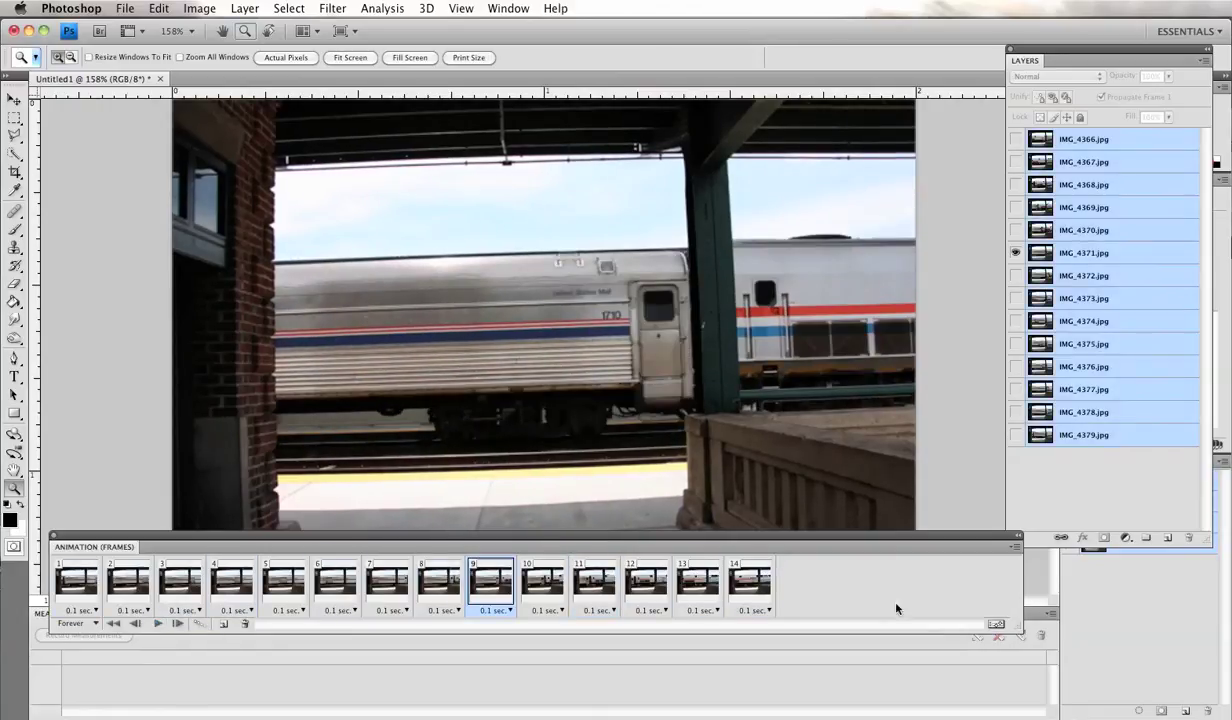
click(1015, 547)
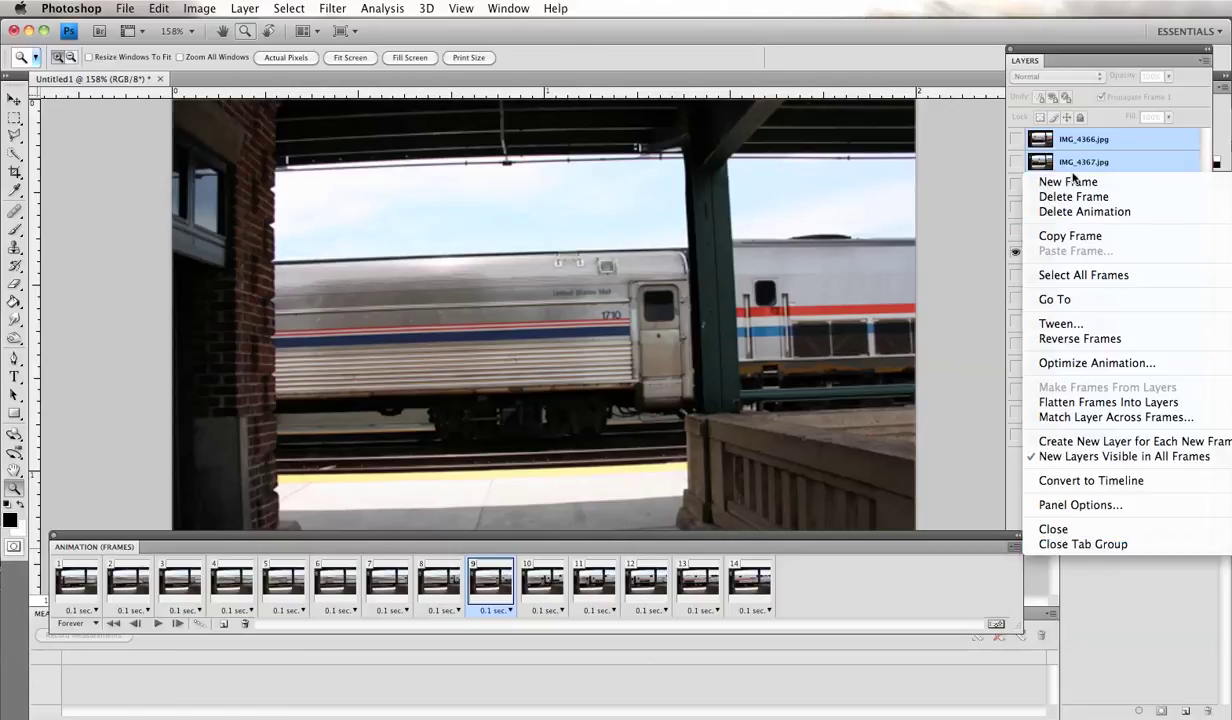
click(1107, 340)
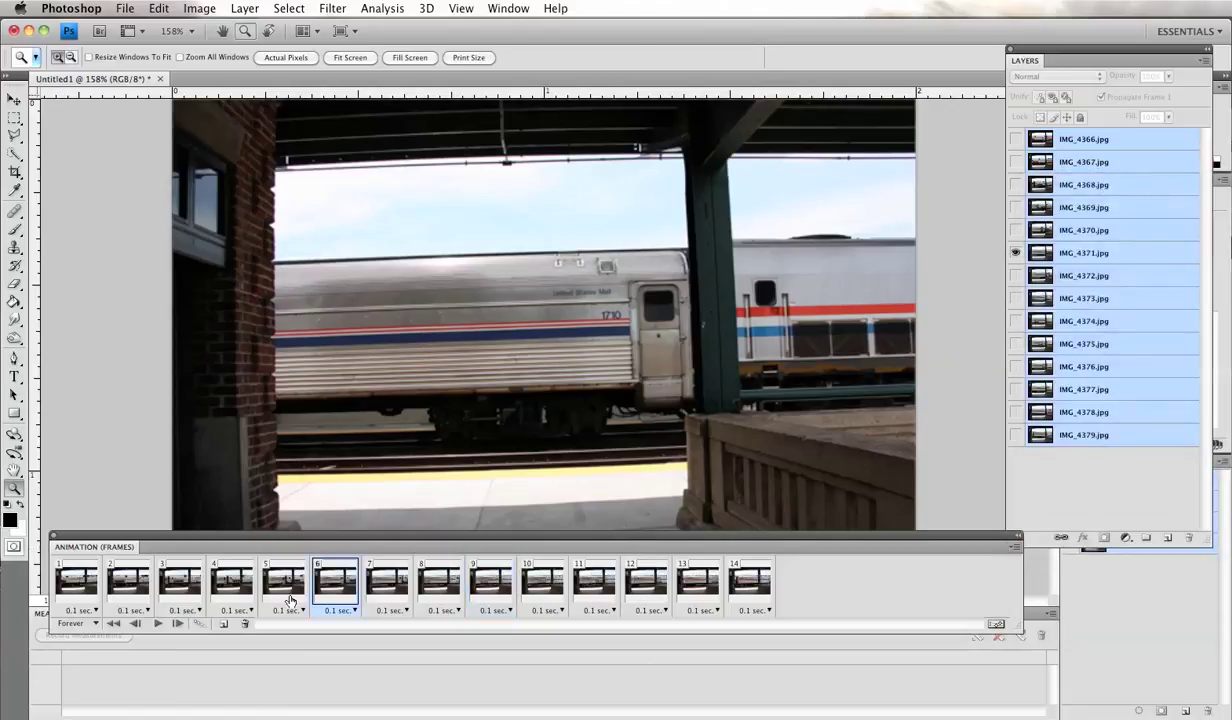
click(75, 582)
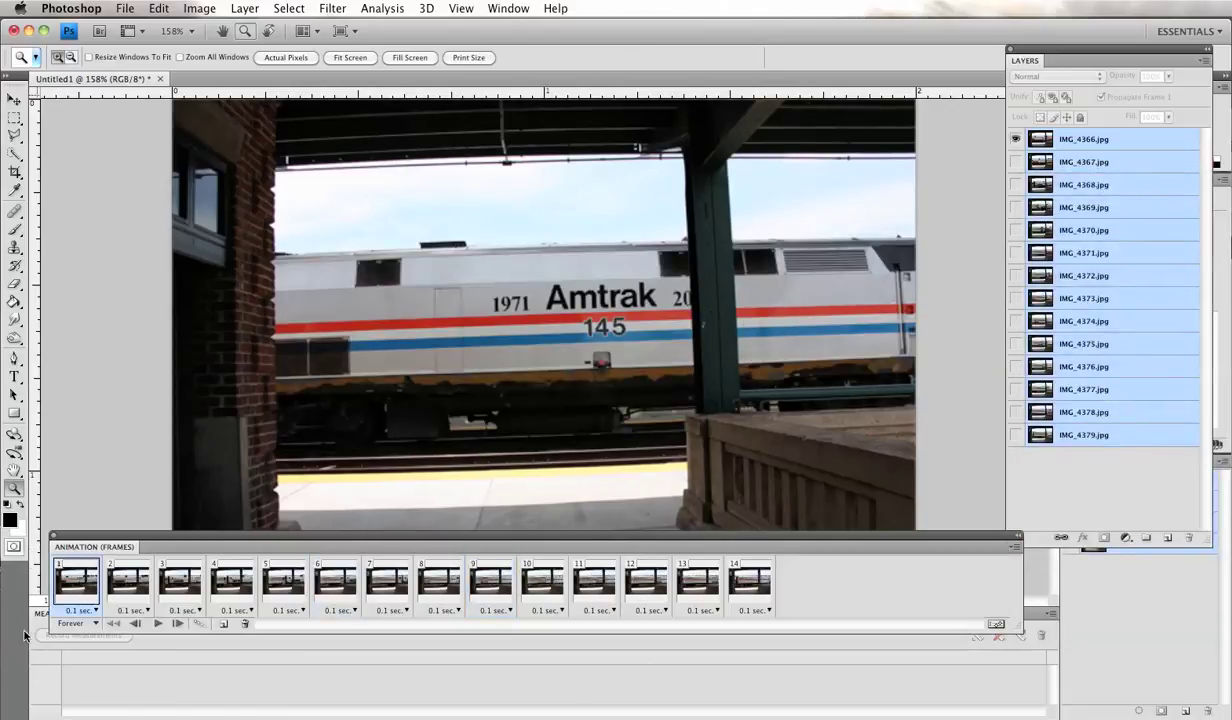
click(159, 624)
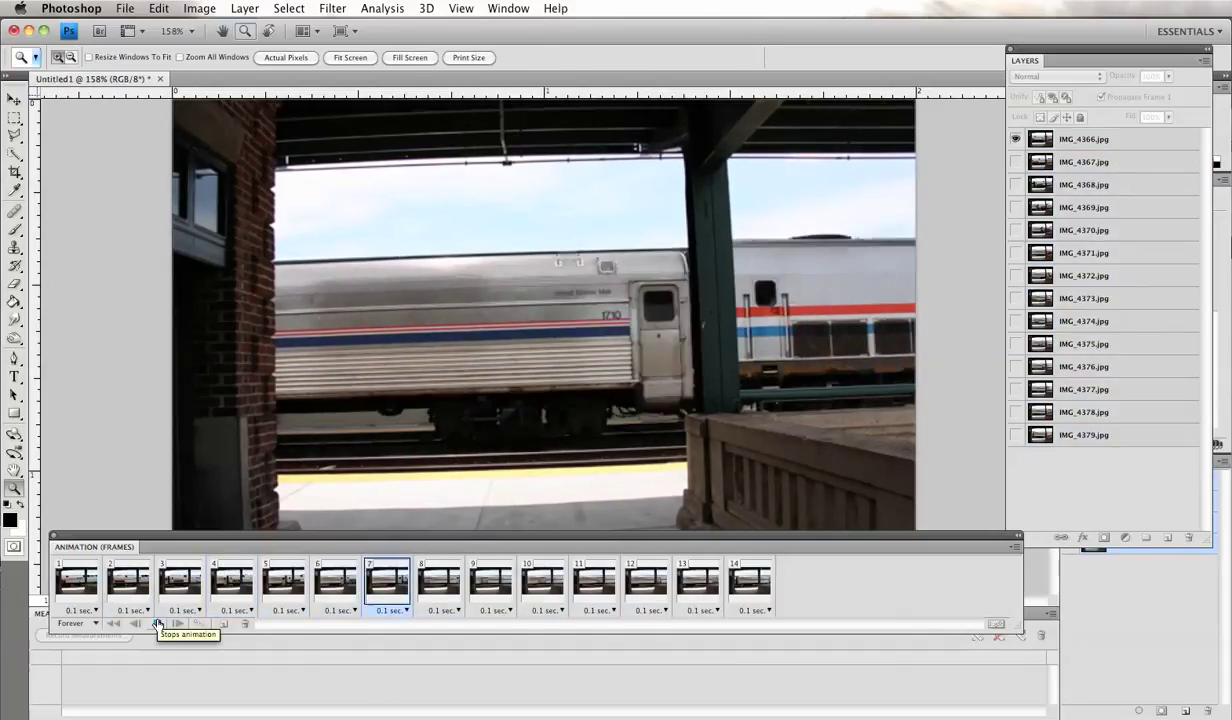
click(159, 624)
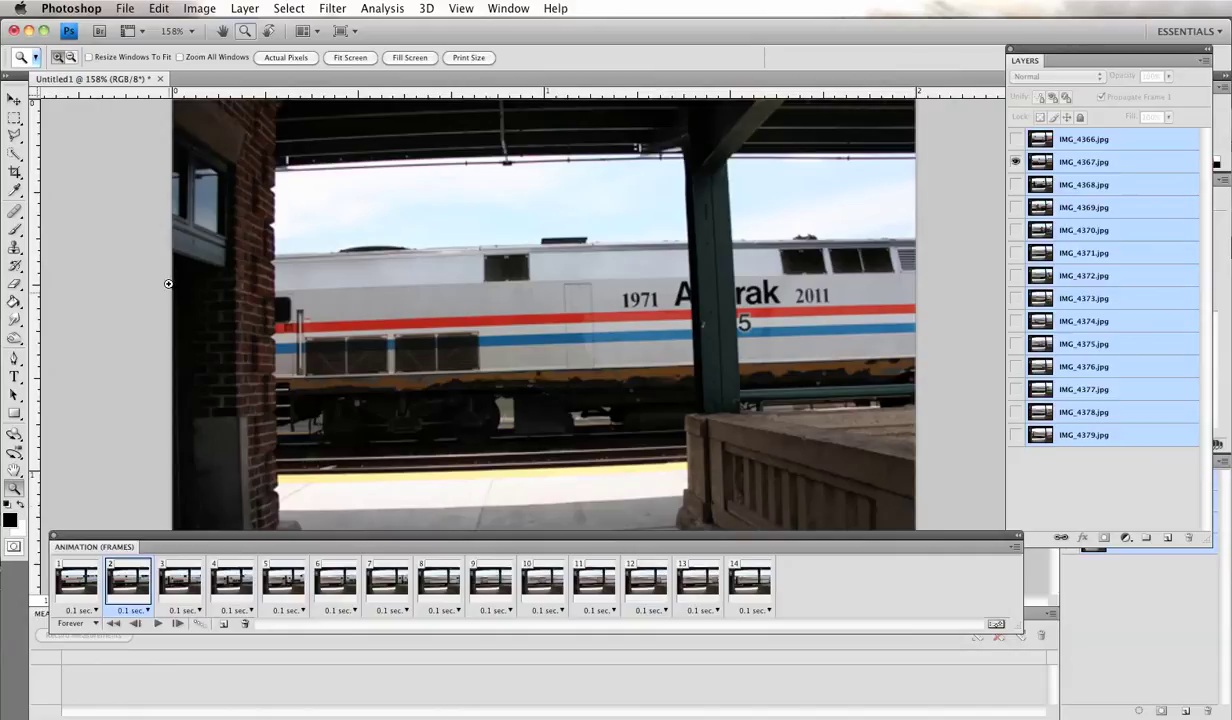
Open Save for Web & Devices and play then stop the GIF preview there.
click(124, 10)
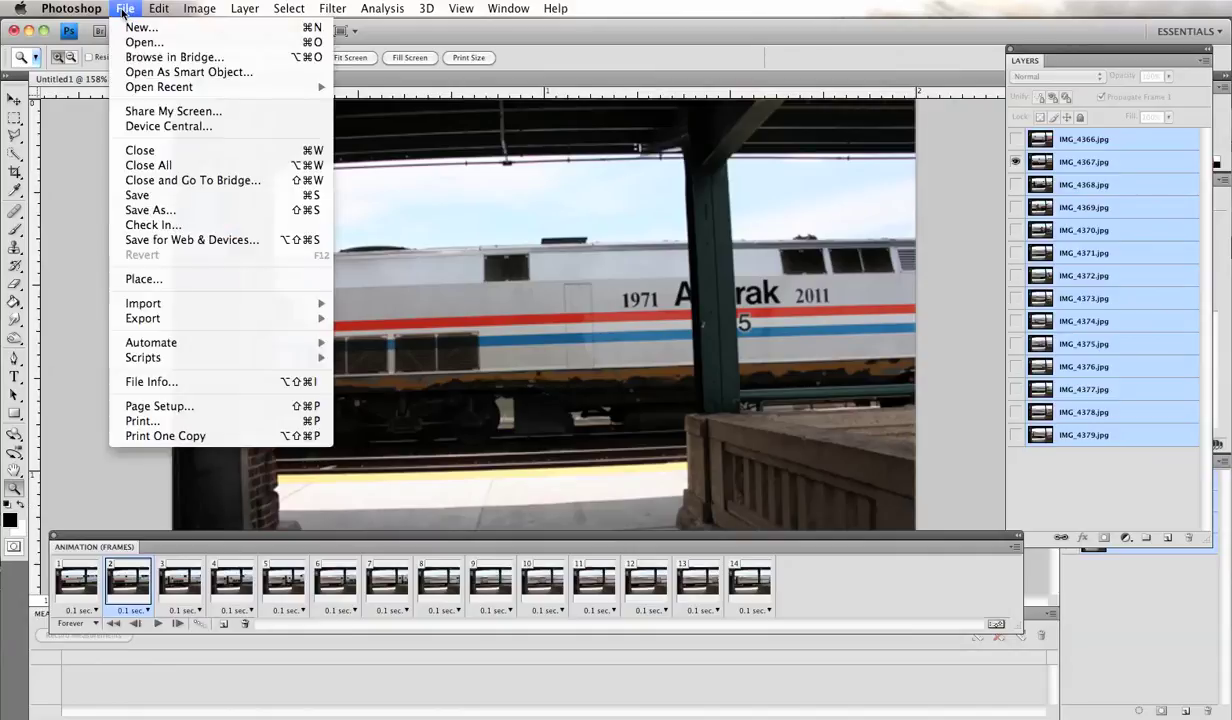
click(211, 244)
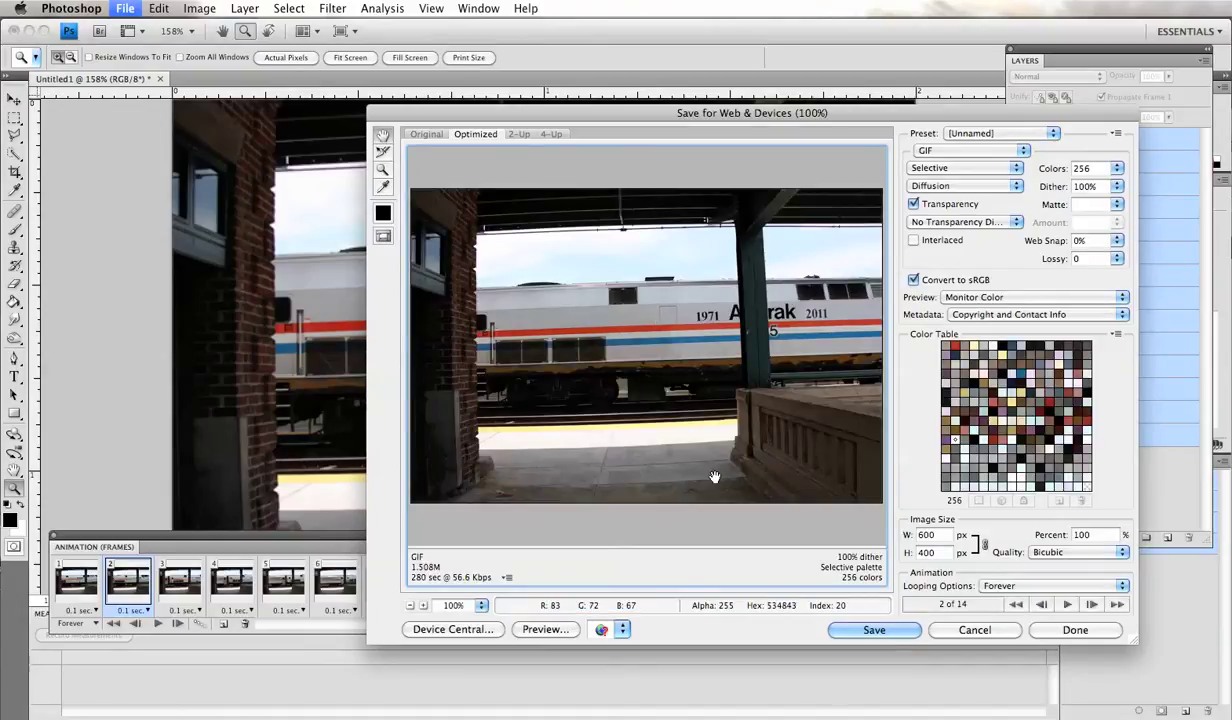
click(1067, 605)
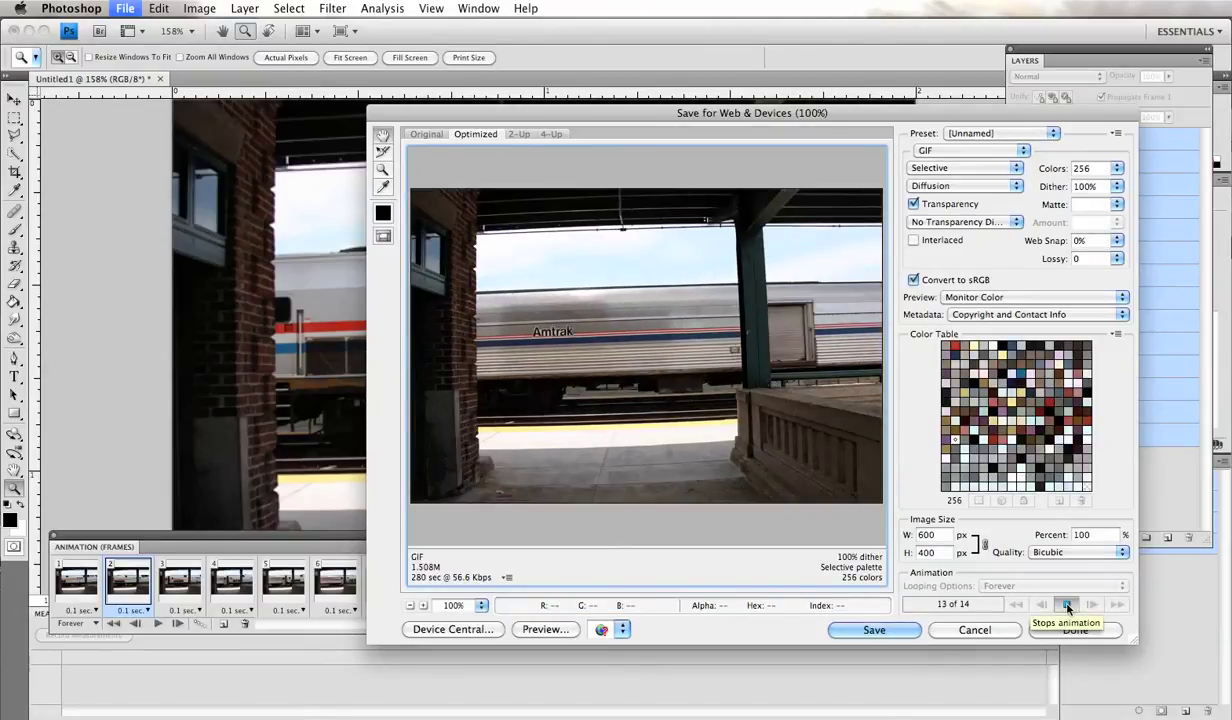
click(1067, 605)
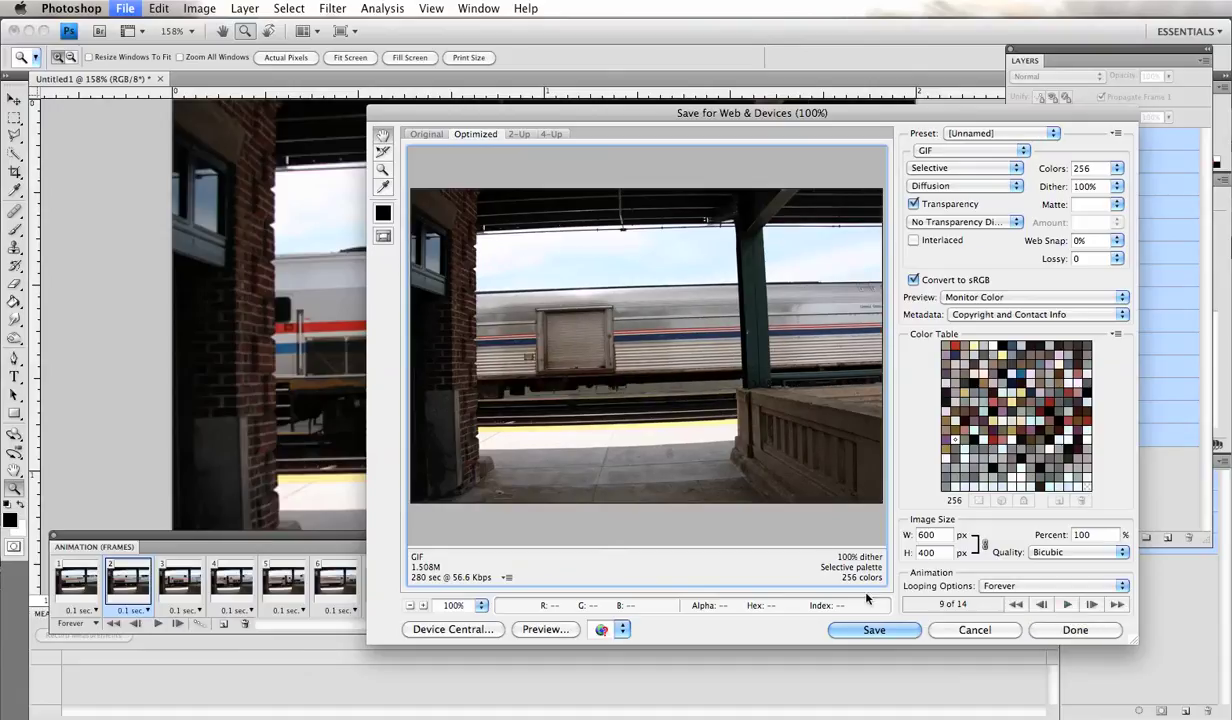
Export the optimized animation in HTML and Images format under the name 'Train Tutorial'.
click(872, 631)
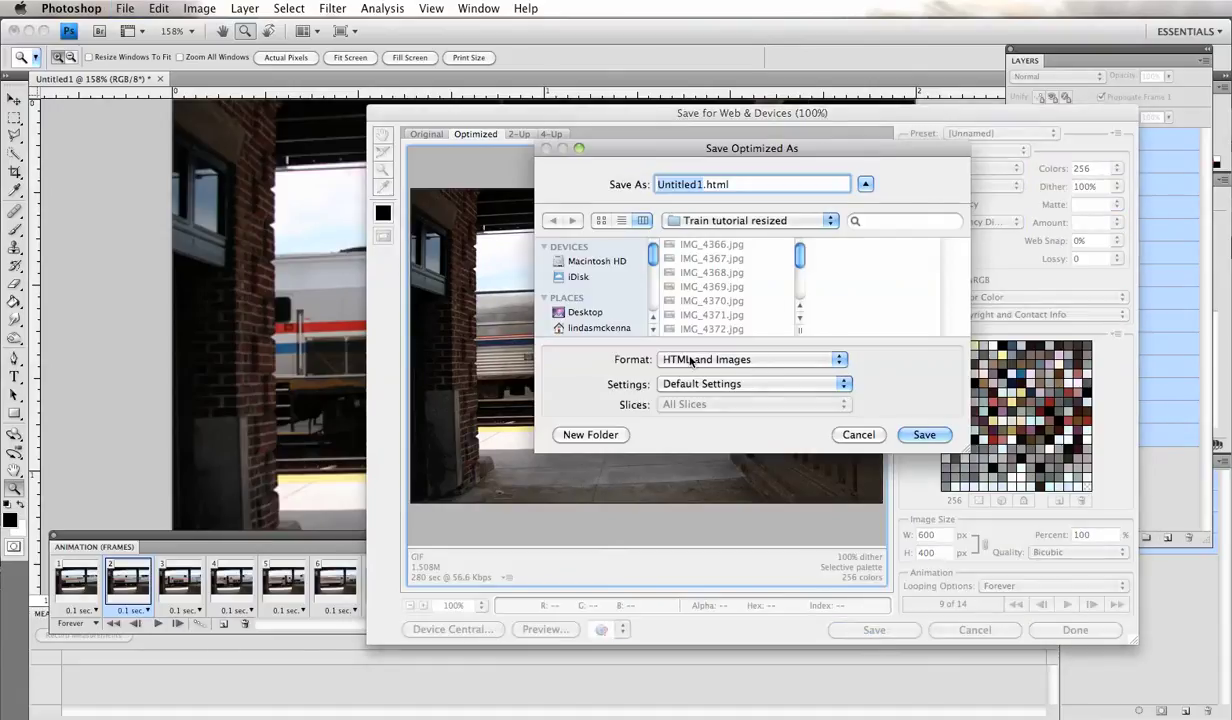
click(839, 362)
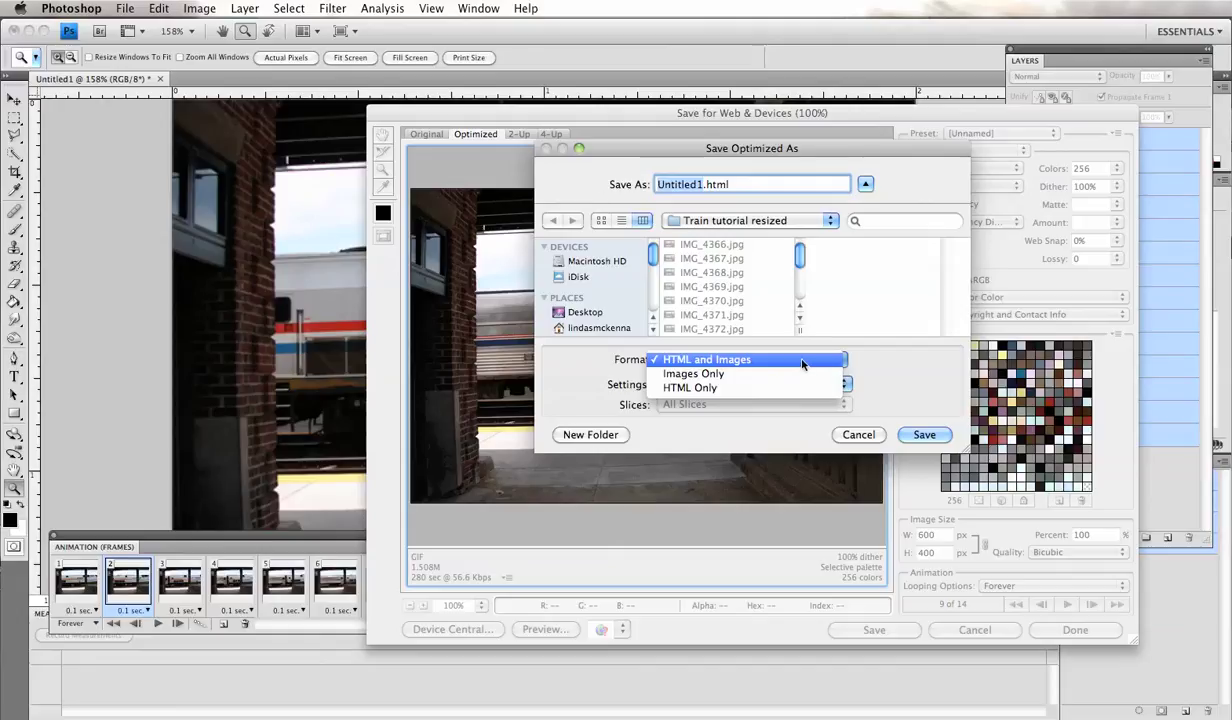
click(793, 360)
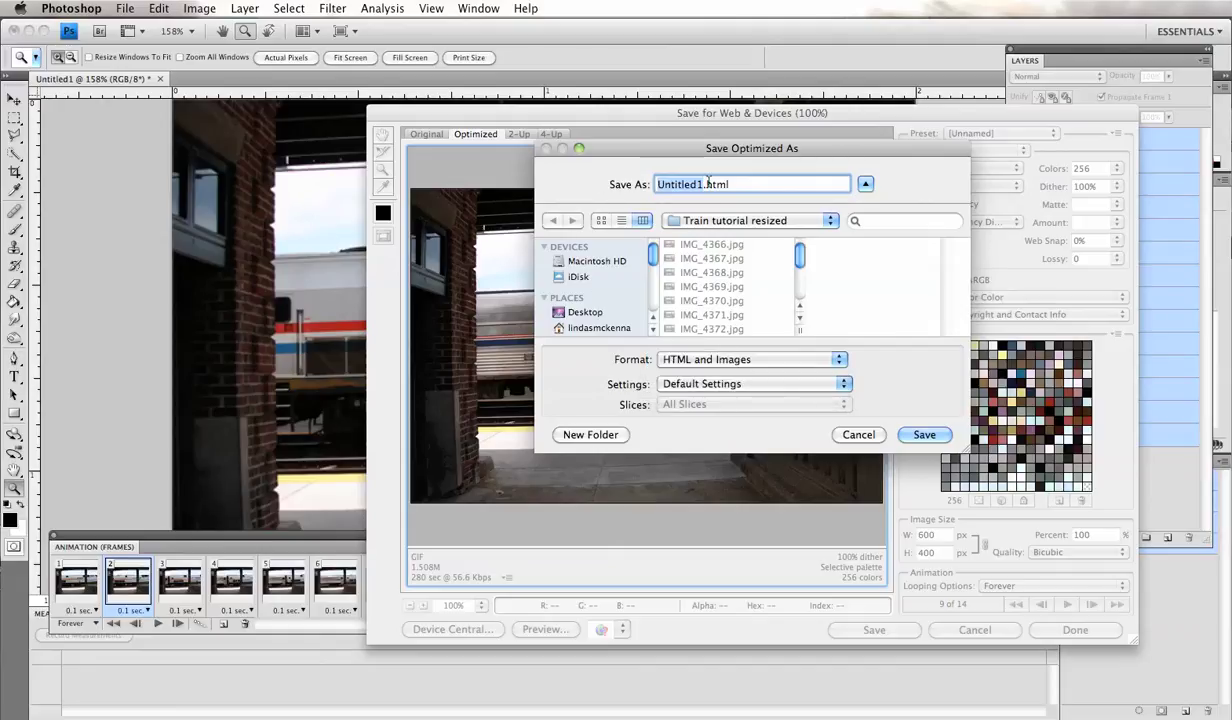
text(Train Tuo)
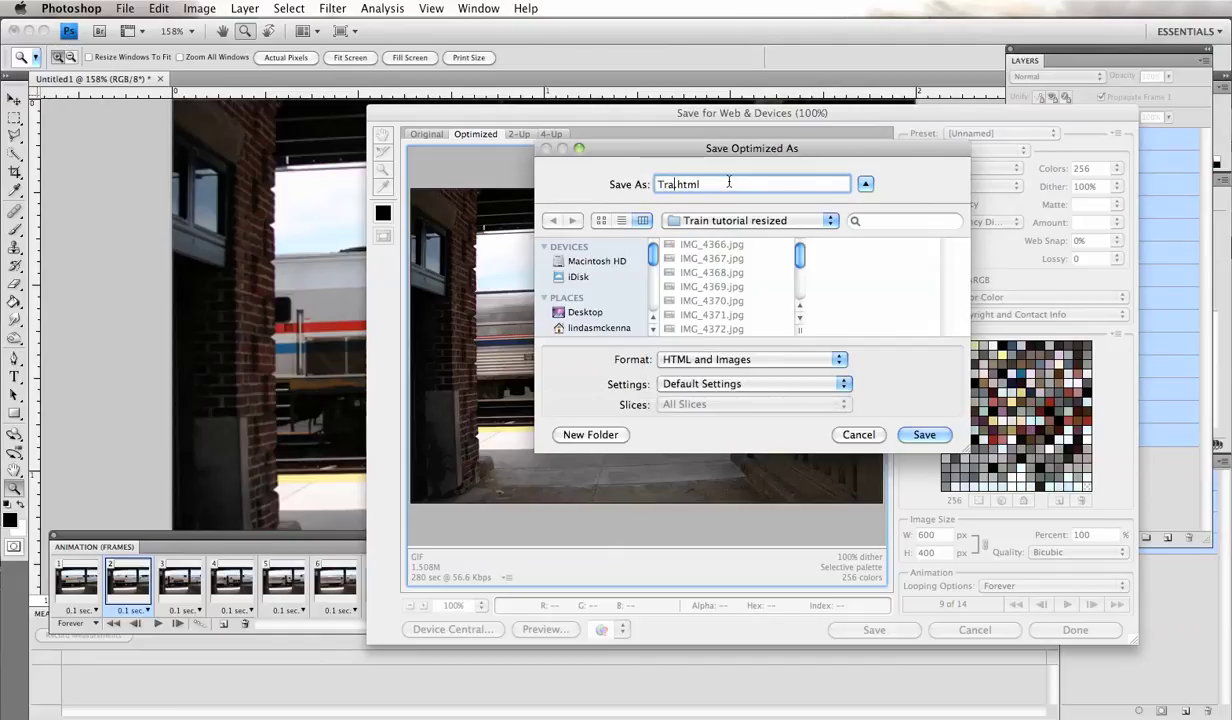
key(BackSpace)
text(torial)
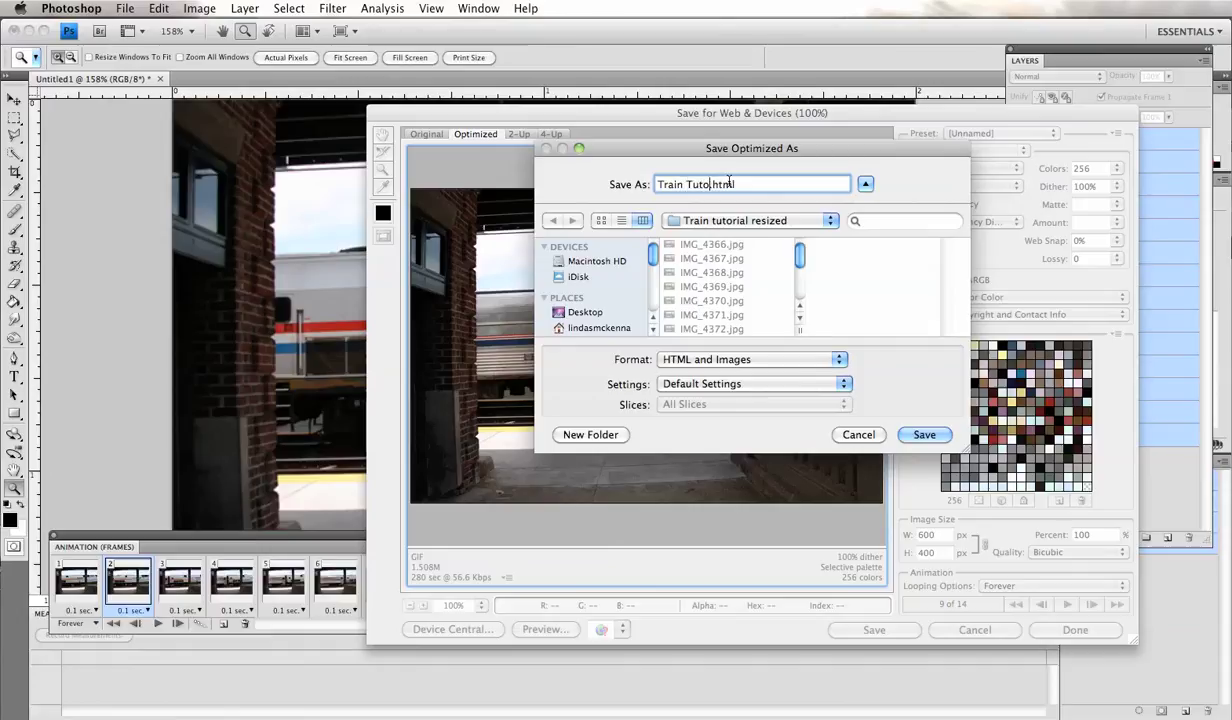
click(913, 435)
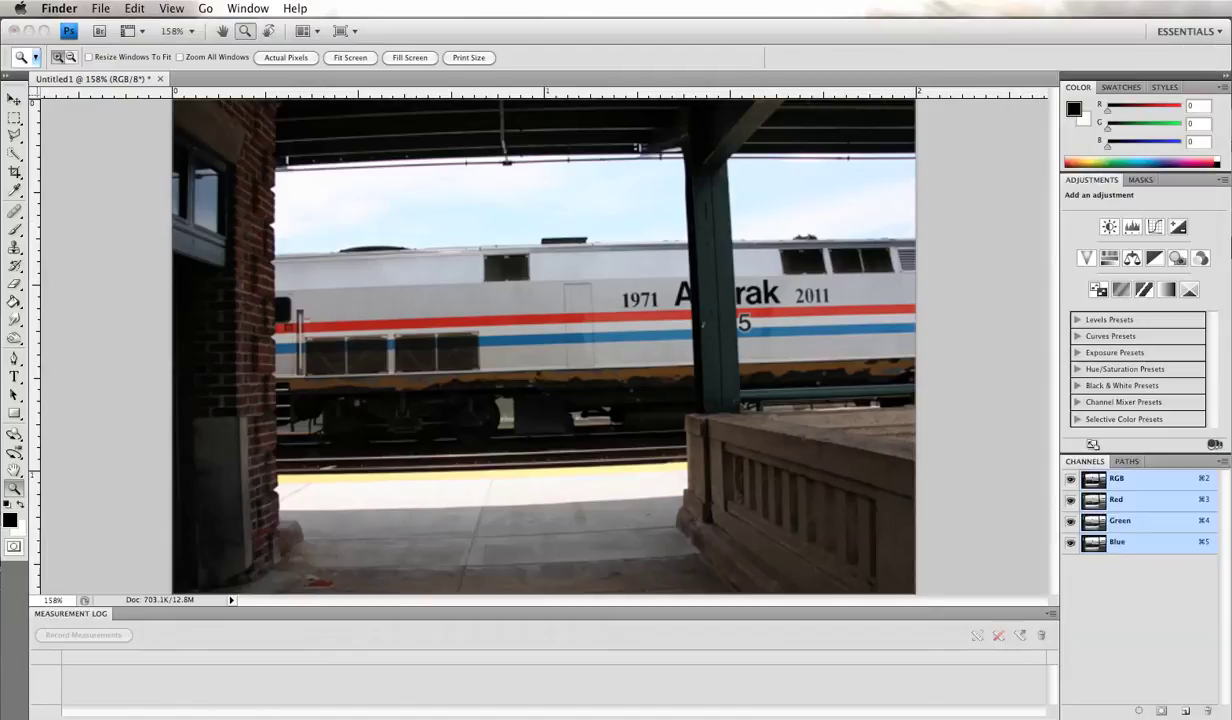
Check that Train-Tutorial.gif is in Desktop > Train tutorial resized > images.
click(127, 197)
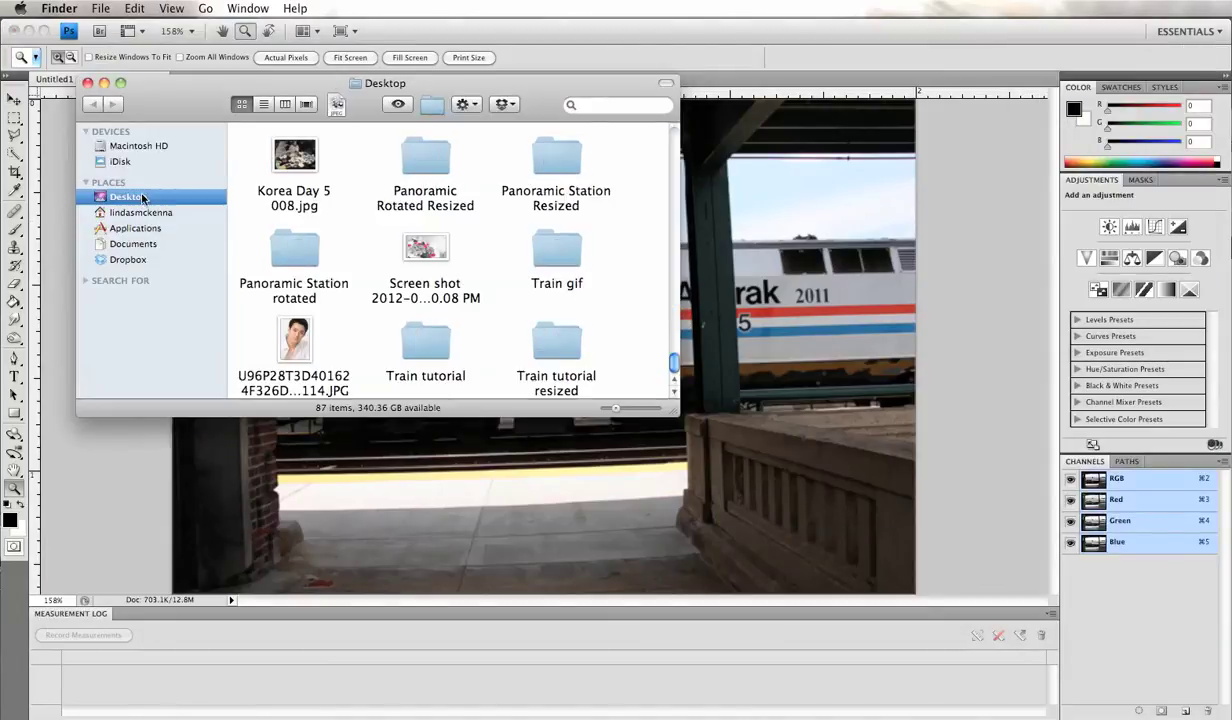
double_click(547, 331)
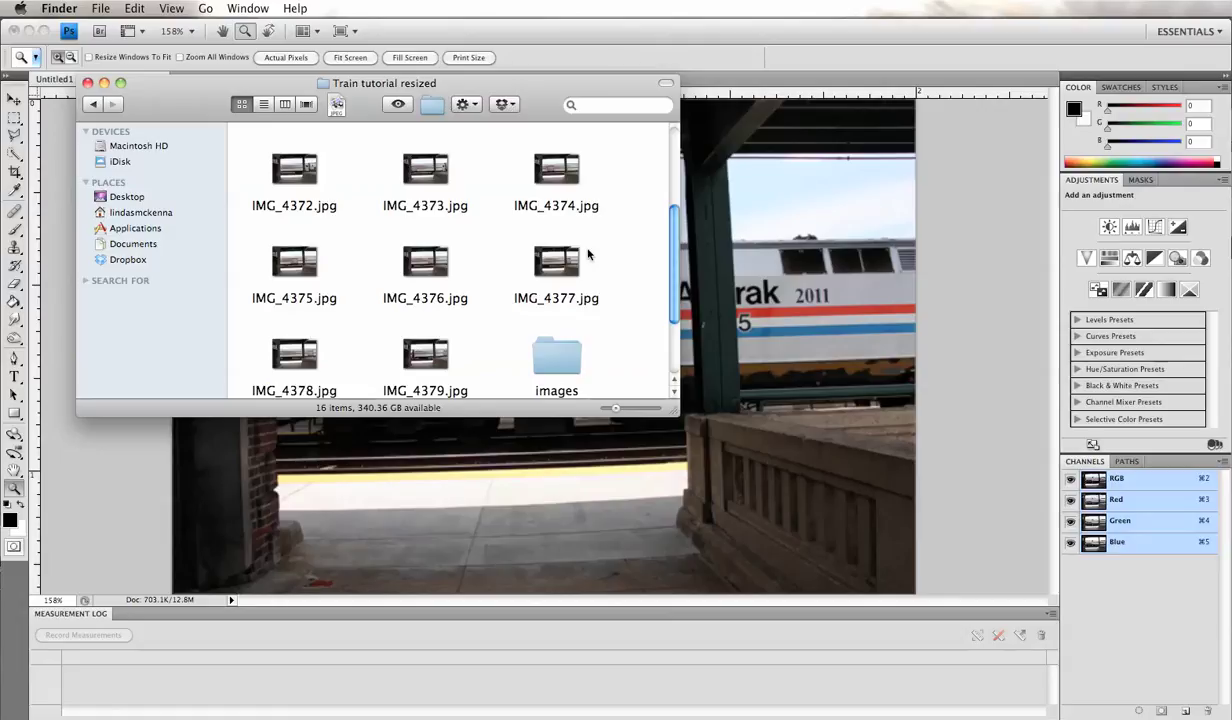
scroll(587, 255, down, 3)
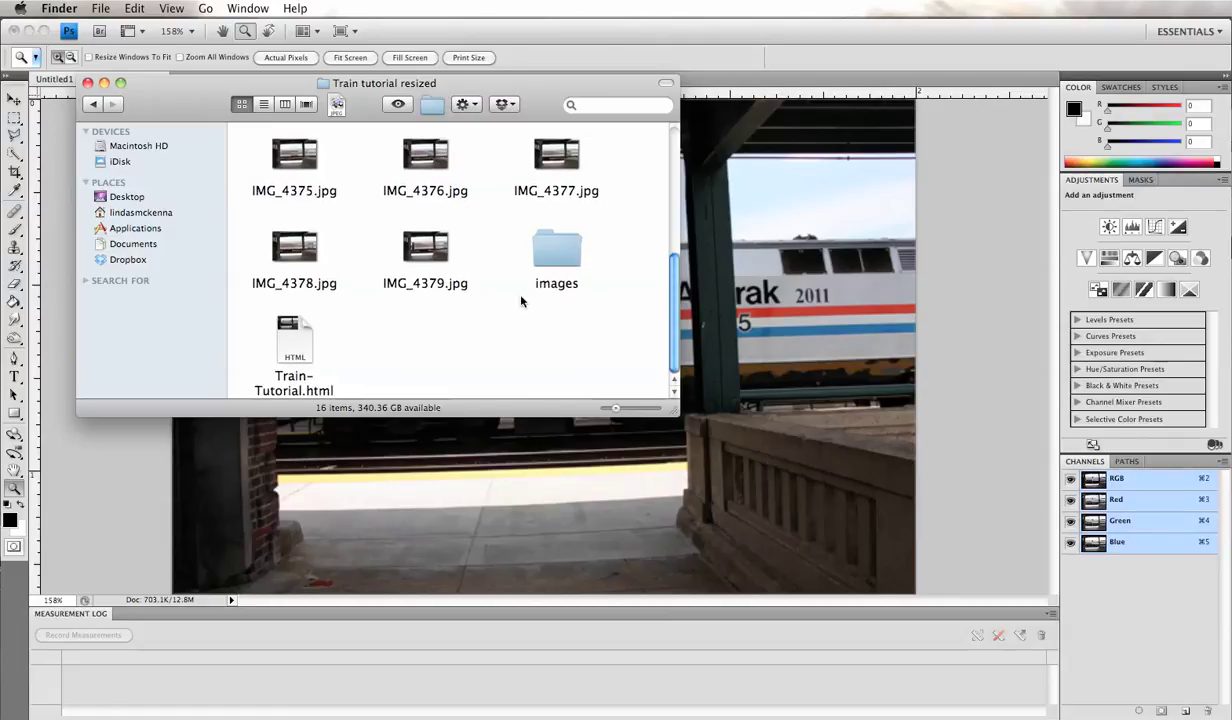
double_click(553, 262)
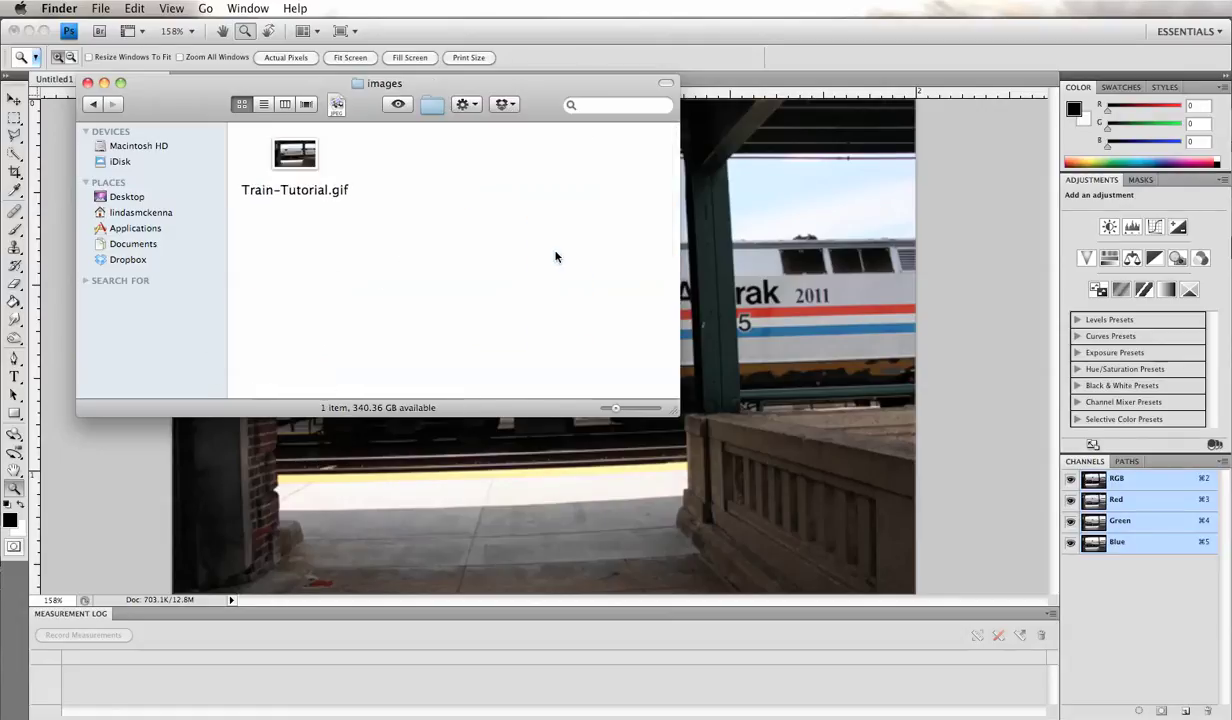
click(296, 155)
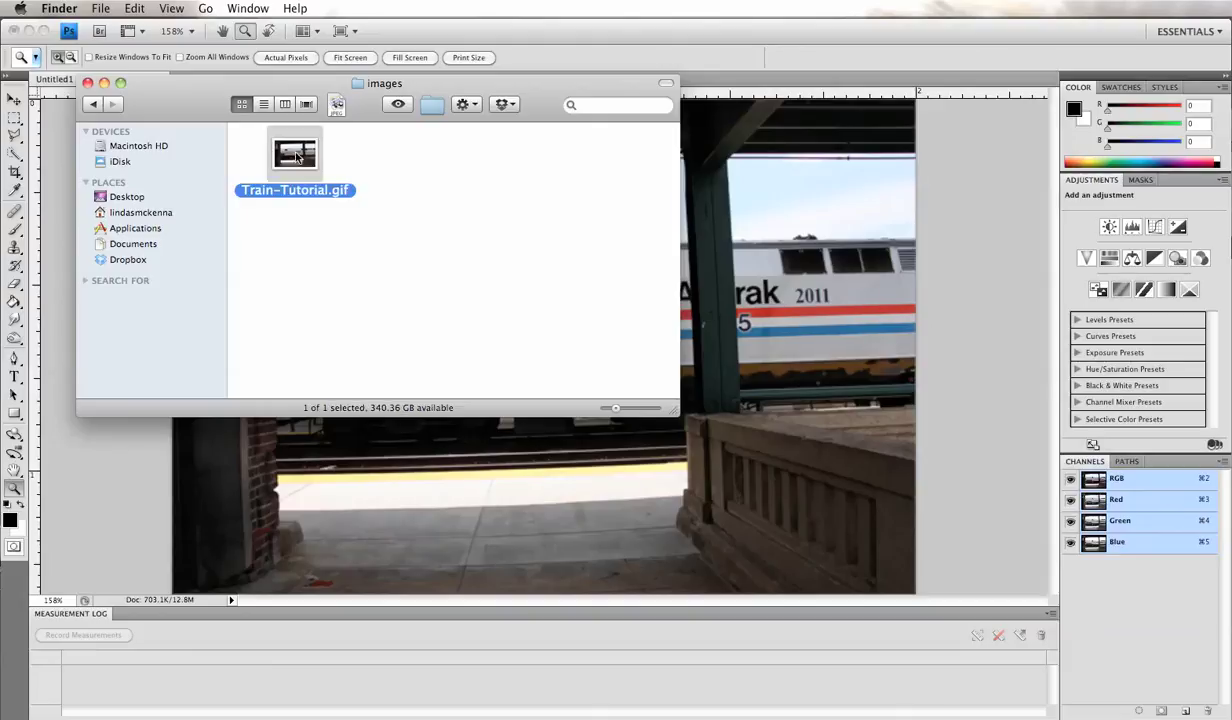
Open Train-Tutorial.html from the Train tutorial resized folder in Firefox.
click(91, 106)
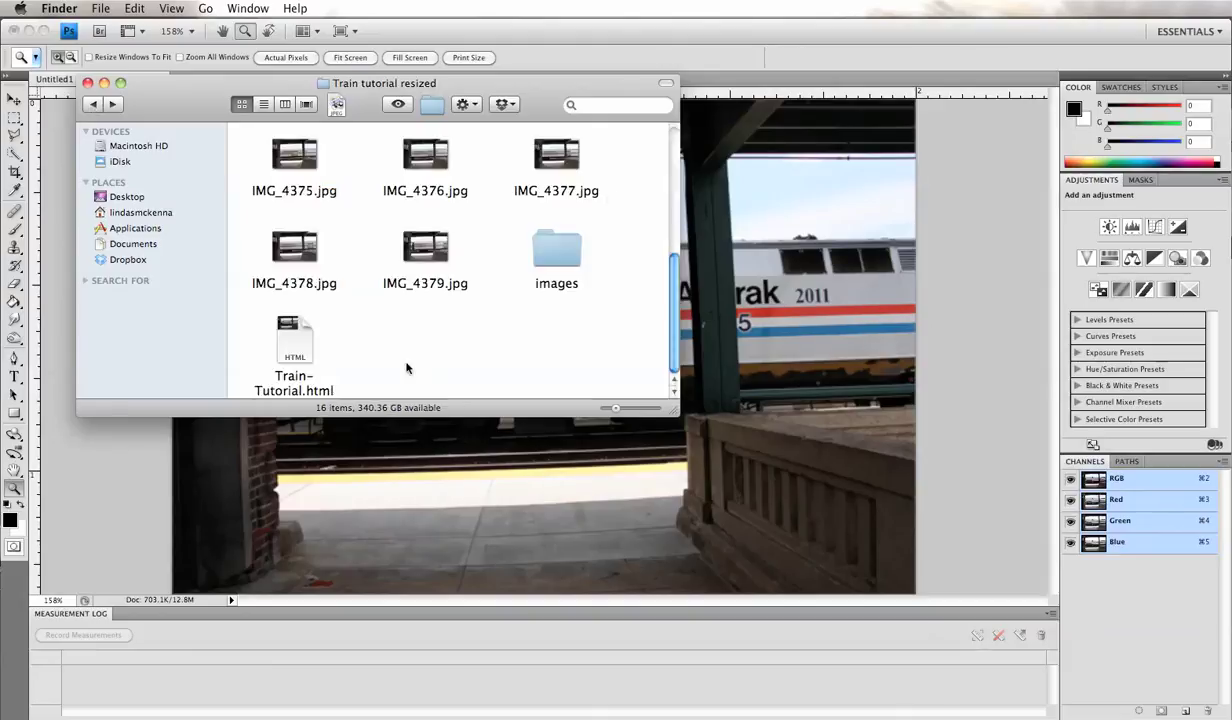
click(293, 343)
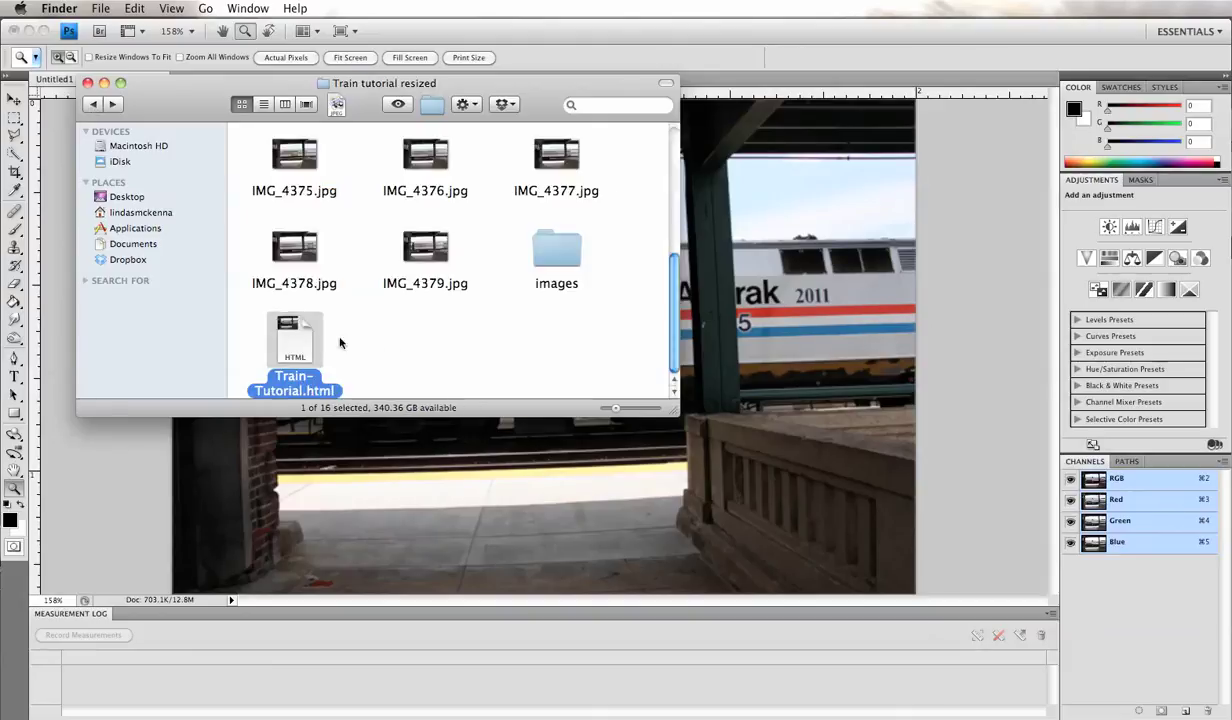
double_click(294, 340)
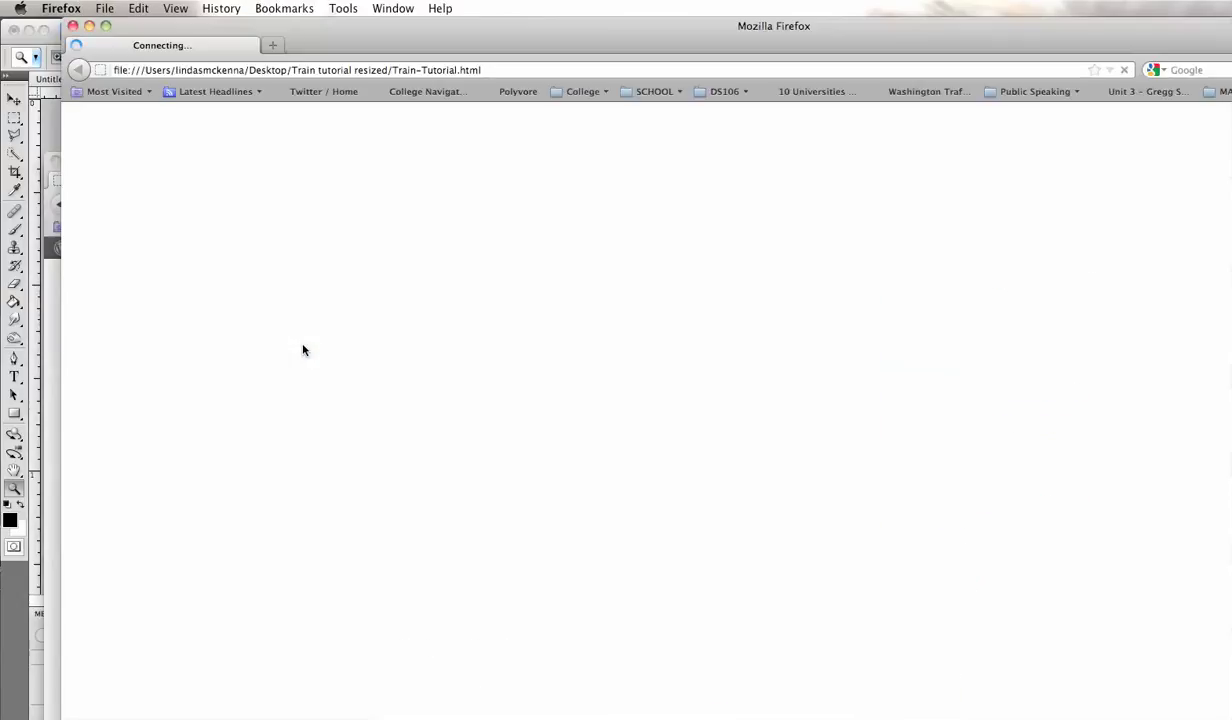